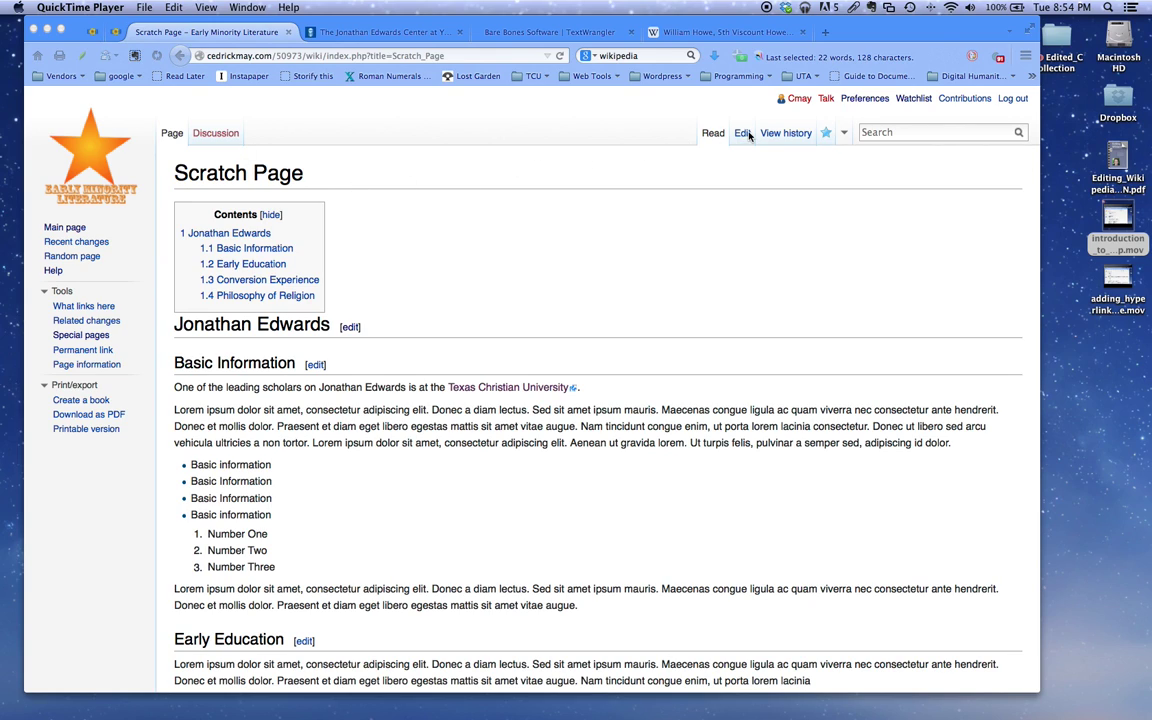
Step: Open the Scratch Page for editing and append the copied sentence beginning "However, Yale University is the home" after the Texas Christian University sentence
{"action": "left_click", "coordinate": [670, 143]}
{"action": "left_click", "coordinate": [743, 135]}
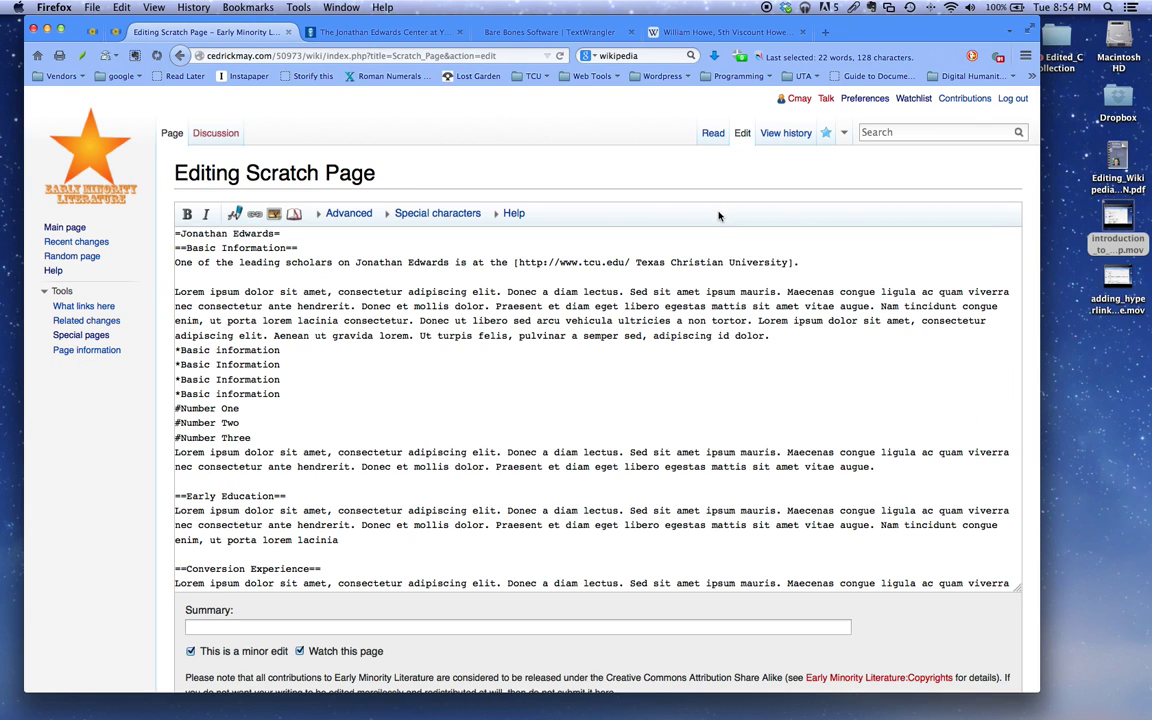
{"action": "left_click", "coordinate": [830, 266]}
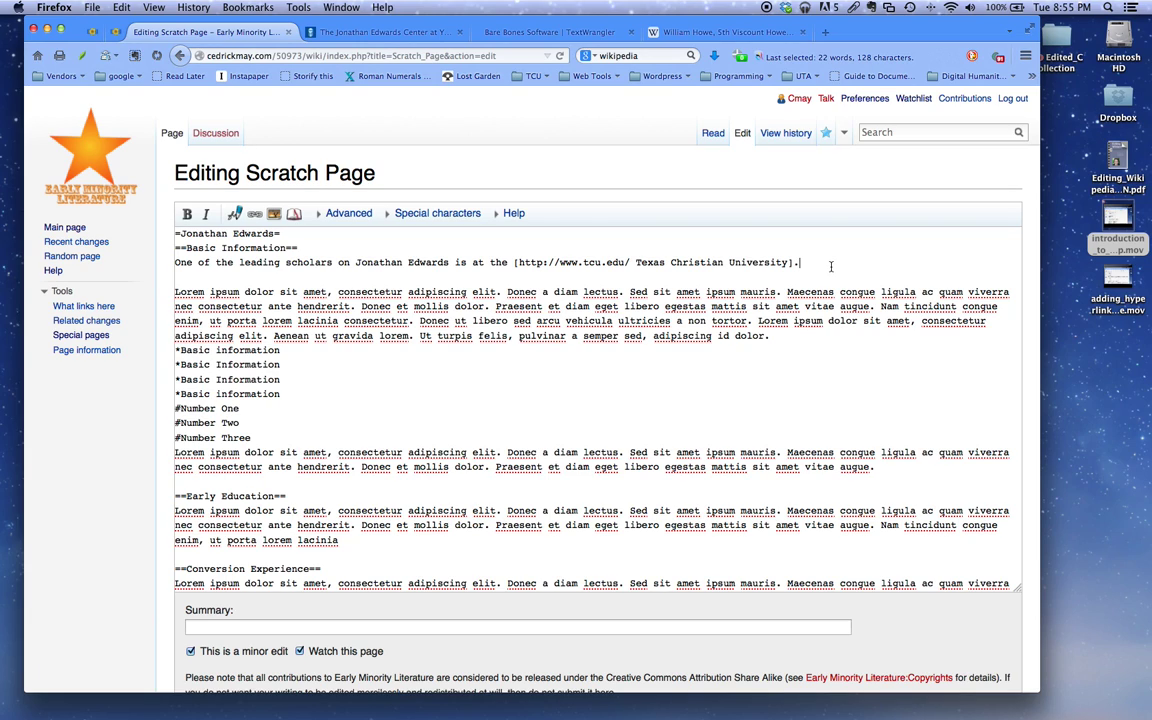
{"action": "left_click", "coordinate": [853, 7]}
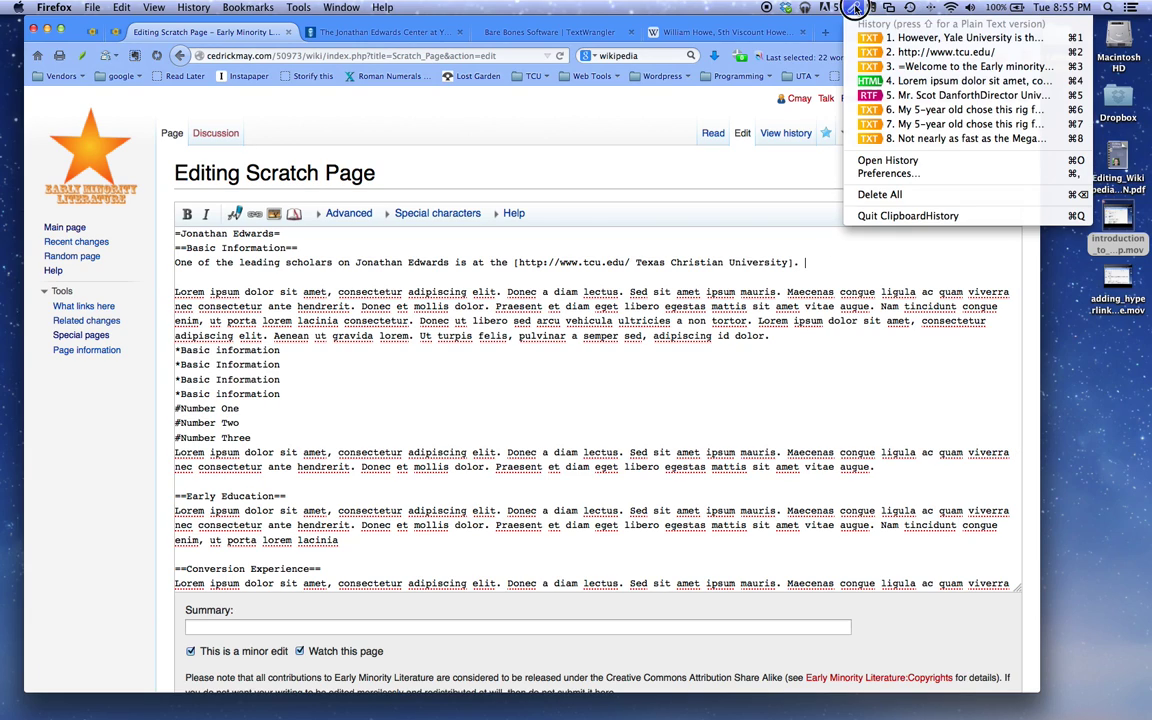
{"action": "left_click", "coordinate": [905, 38]}
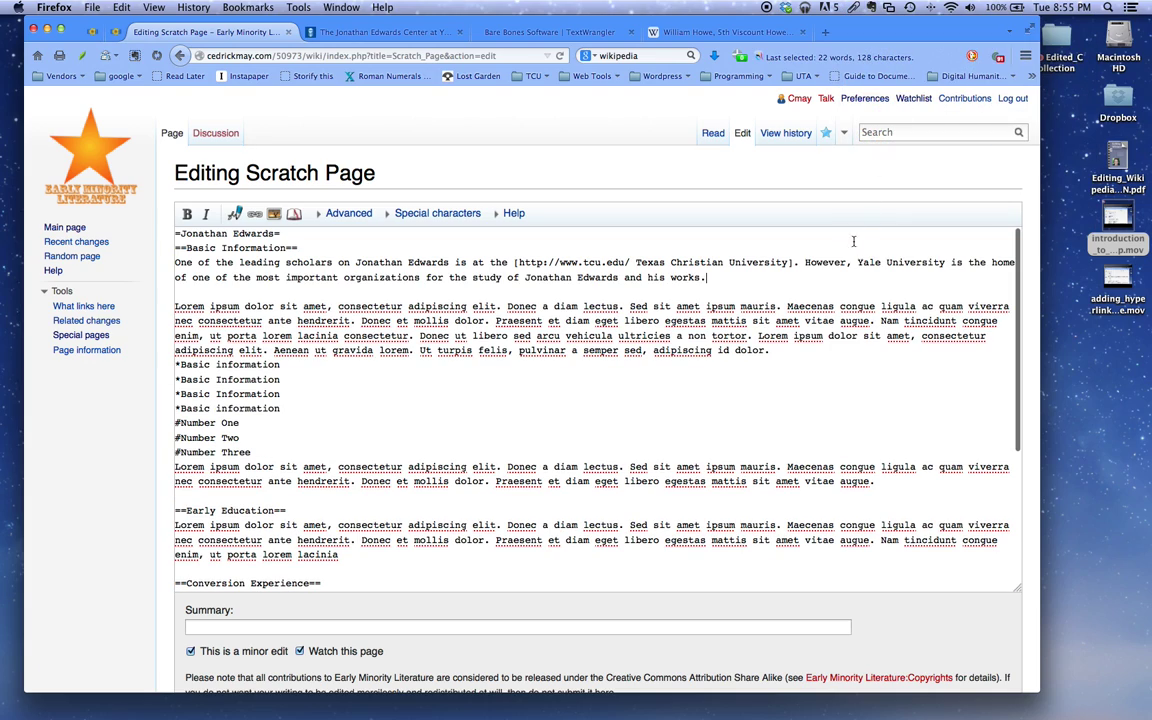
{"action": "left_click", "coordinate": [710, 276]}
Step: Go to the William Howe Wikipedia article and follow citation 1 under Early life and career to its note
{"action": "left_click", "coordinate": [665, 32]}
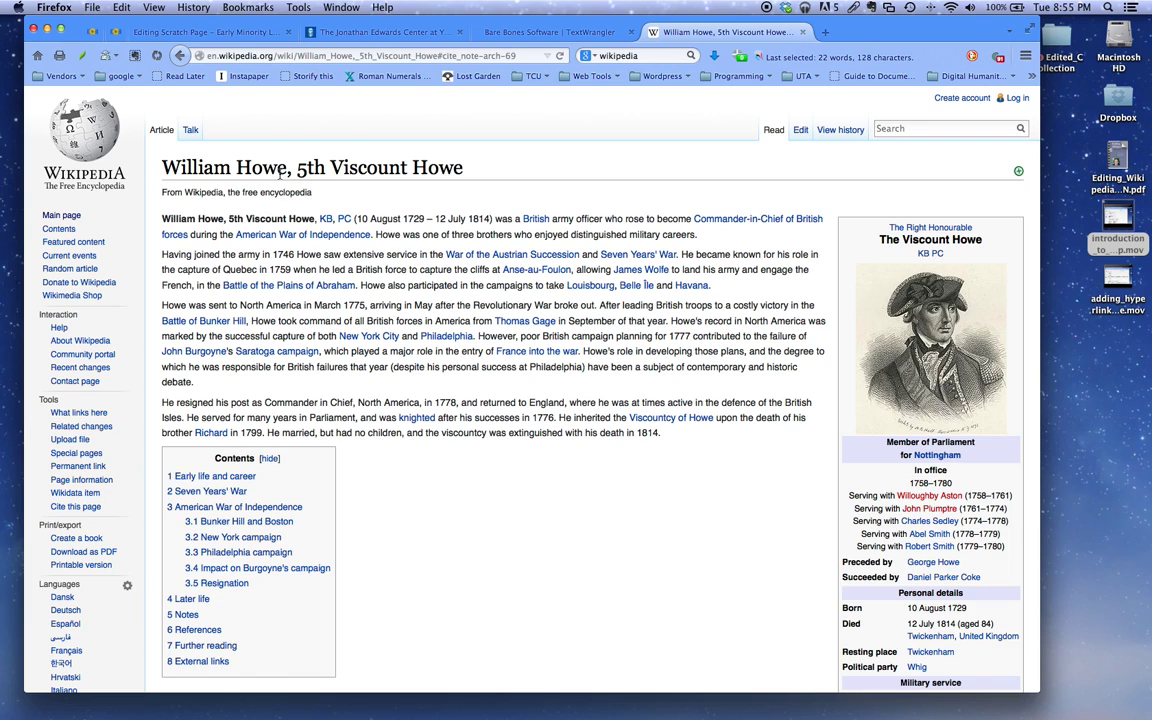
{"action": "scroll", "coordinate": [493, 338], "scroll_direction": "down", "scroll_amount": 5}
{"action": "scroll", "coordinate": [493, 338], "scroll_direction": "down", "scroll_amount": 3}
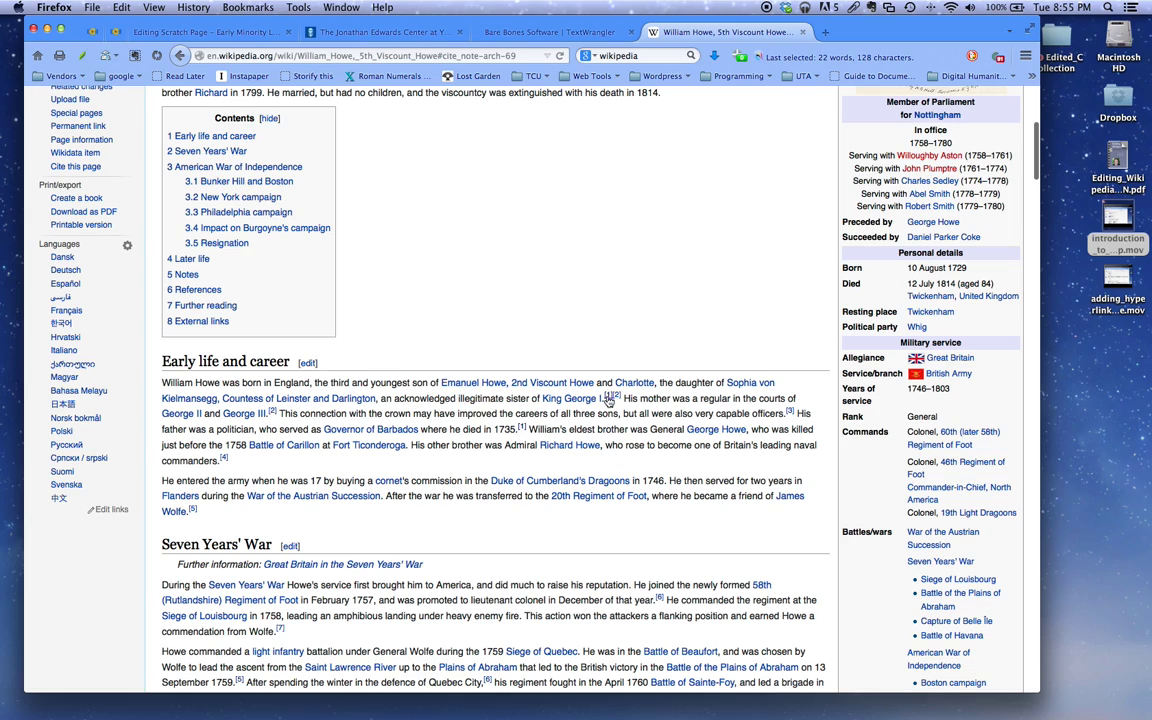
{"action": "mouse_move", "coordinate": [617, 398]}
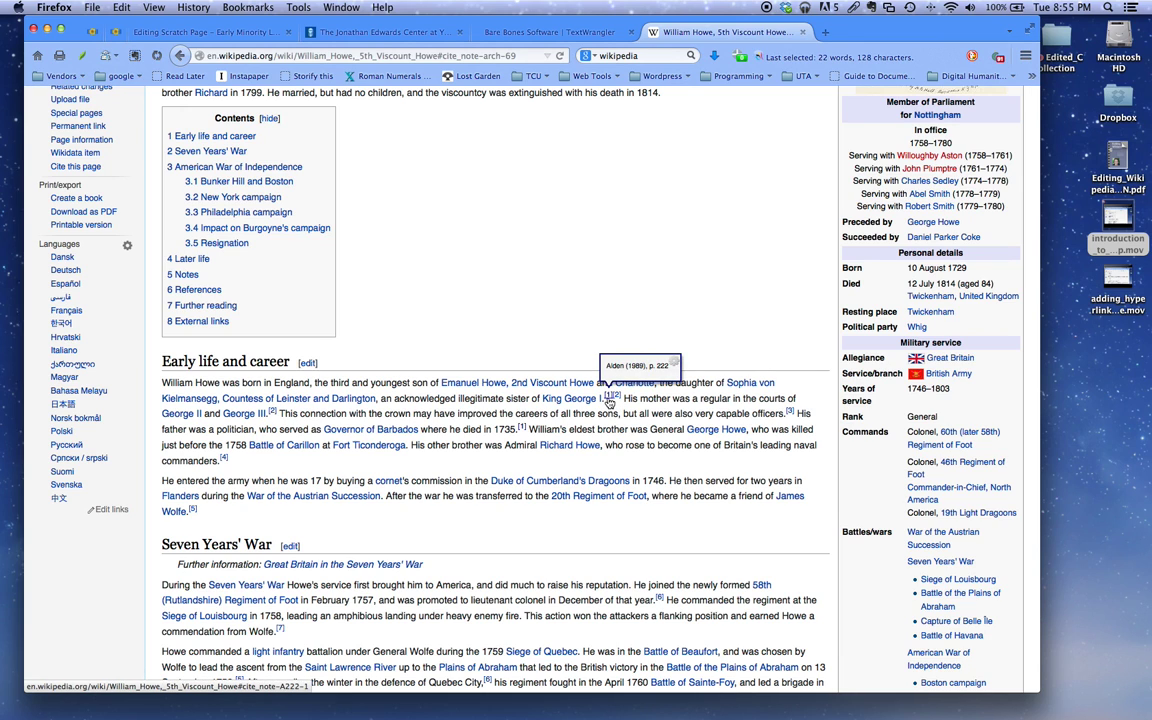
{"action": "left_click", "coordinate": [607, 399]}
{"action": "scroll", "coordinate": [244, 119], "scroll_direction": "up", "scroll_amount": 5}
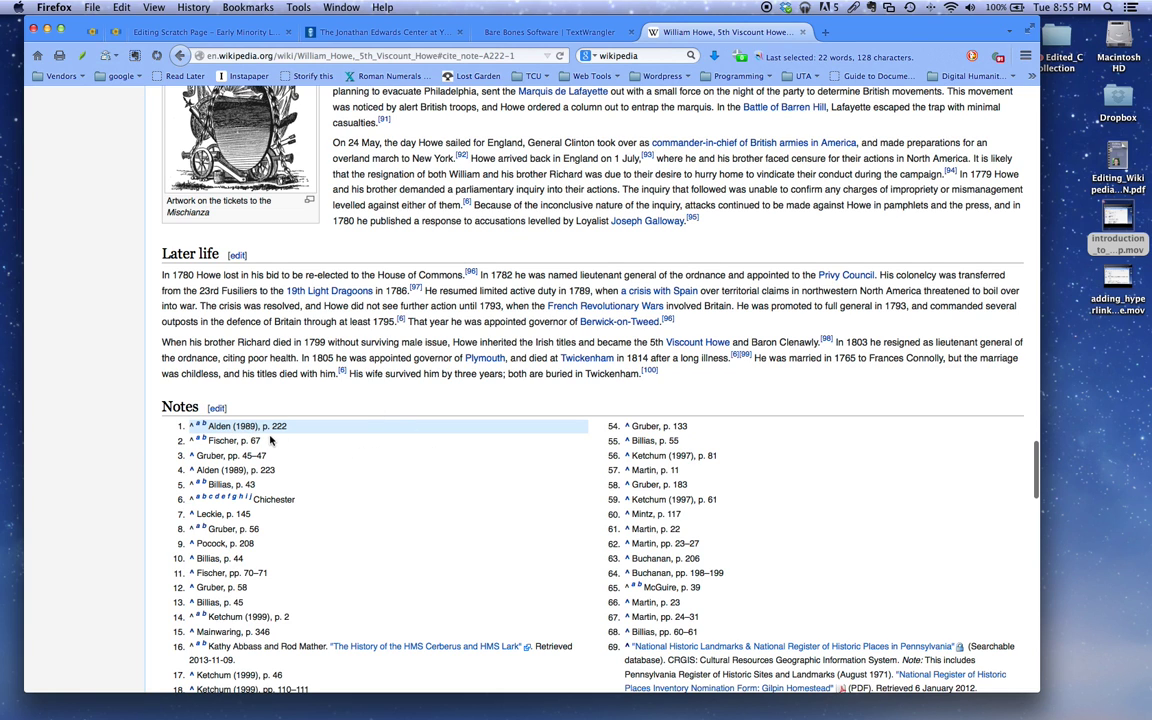
Step: Examine the article's Notes list and follow note 69 back to the passage that cites it
{"action": "scroll", "coordinate": [195, 492], "scroll_direction": "down", "scroll_amount": 5}
{"action": "scroll", "coordinate": [272, 496], "scroll_direction": "down", "scroll_amount": 5}
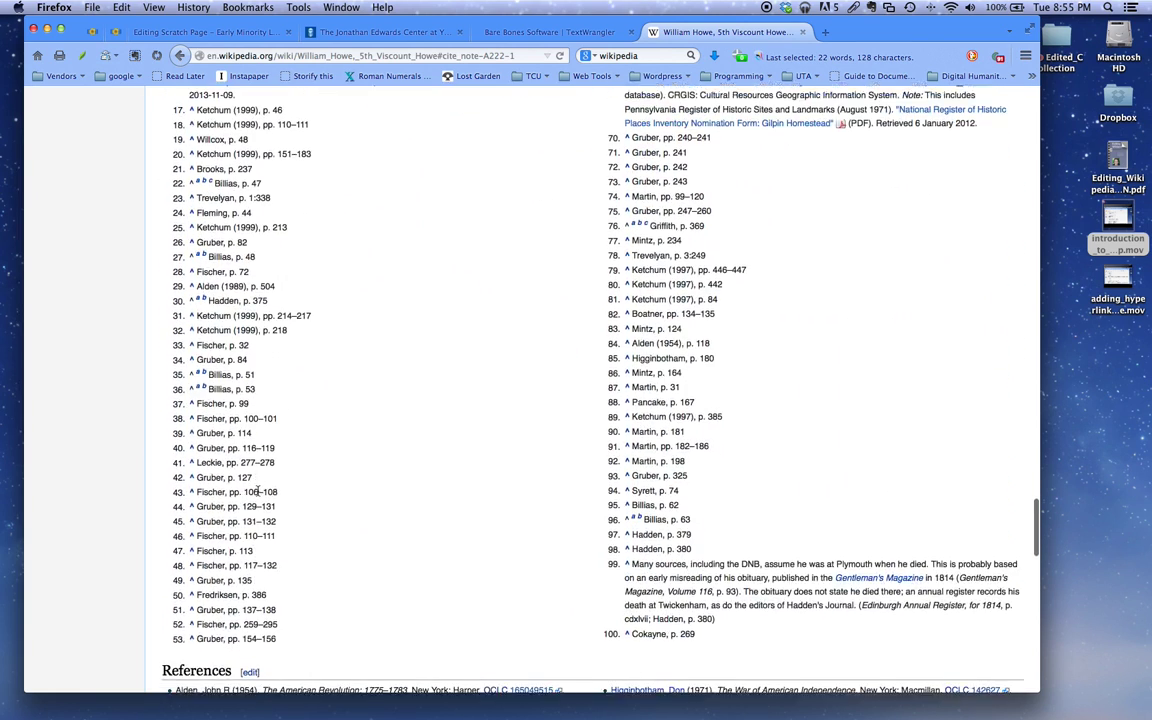
{"action": "scroll", "coordinate": [322, 440], "scroll_direction": "up", "scroll_amount": 3}
{"action": "scroll", "coordinate": [322, 440], "scroll_direction": "up", "scroll_amount": 10}
{"action": "scroll", "coordinate": [321, 437], "scroll_direction": "down", "scroll_amount": 4}
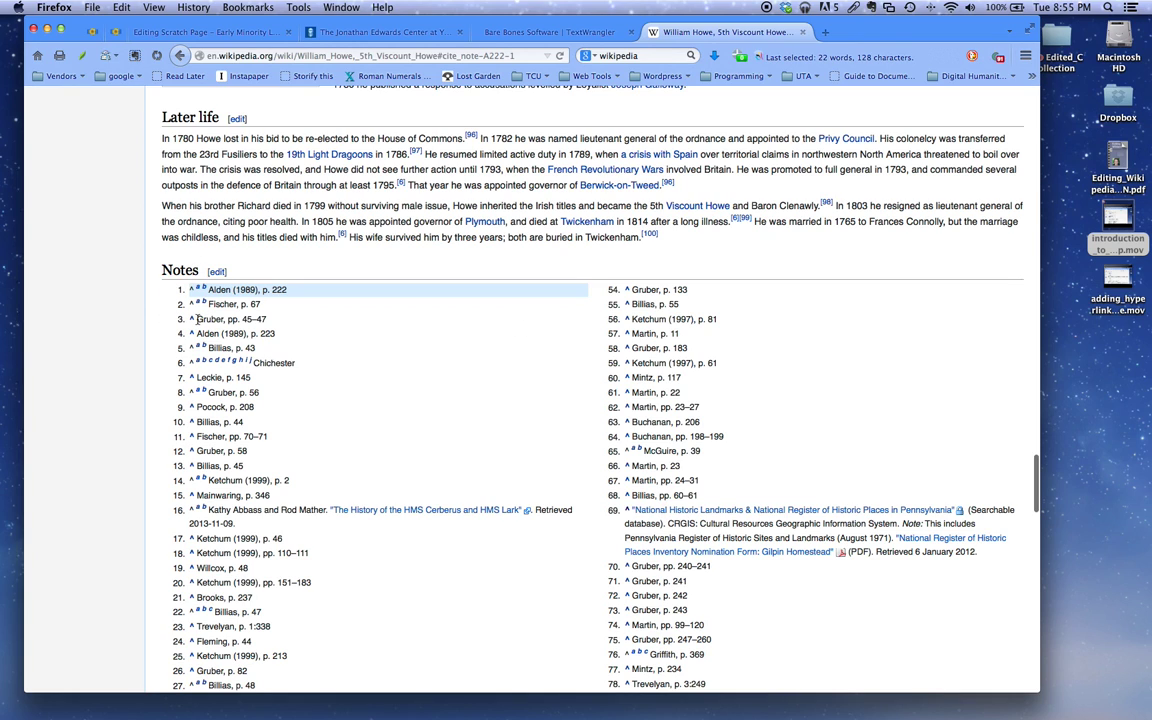
{"action": "scroll", "coordinate": [213, 310], "scroll_direction": "down", "scroll_amount": 5}
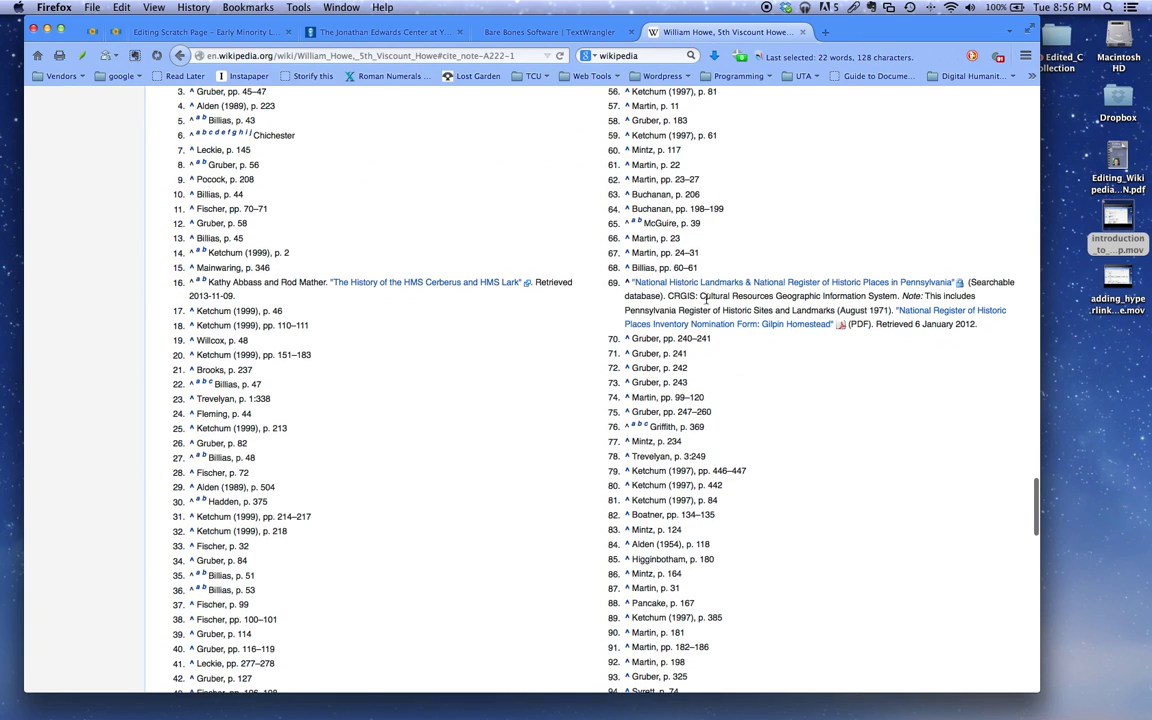
{"action": "left_click", "coordinate": [627, 283]}
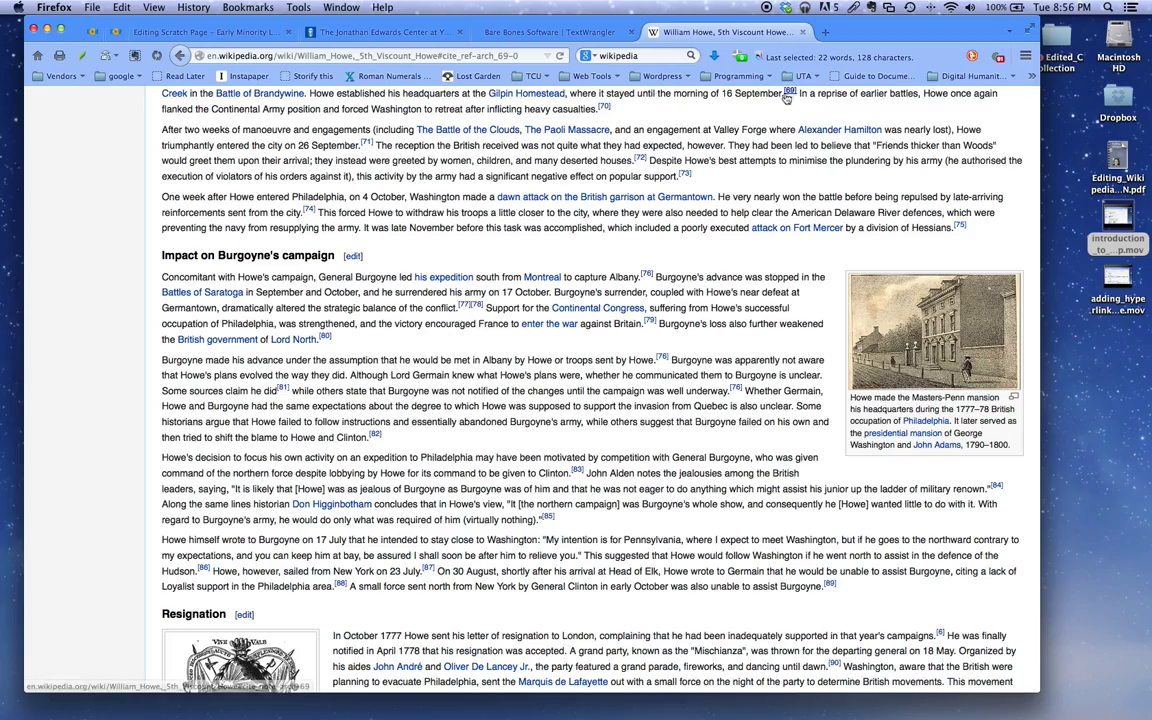
{"action": "scroll", "coordinate": [700, 150], "scroll_direction": "up", "scroll_amount": 15}
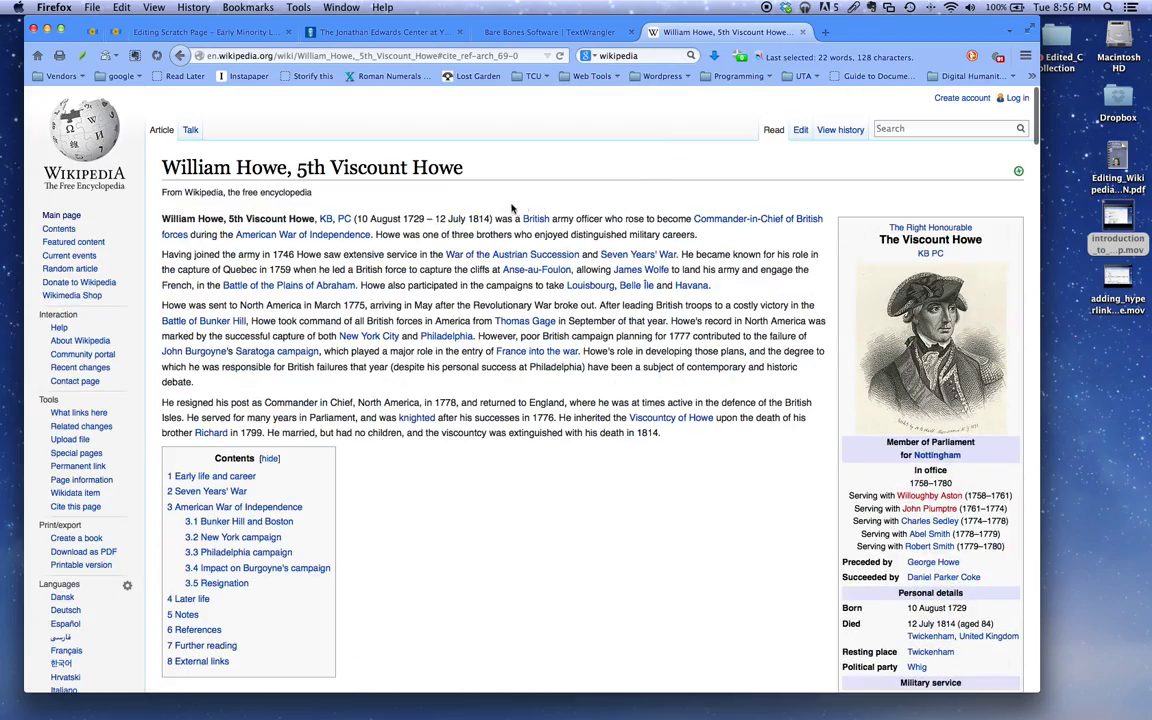
{"action": "scroll", "coordinate": [512, 207], "scroll_direction": "down", "scroll_amount": 1}
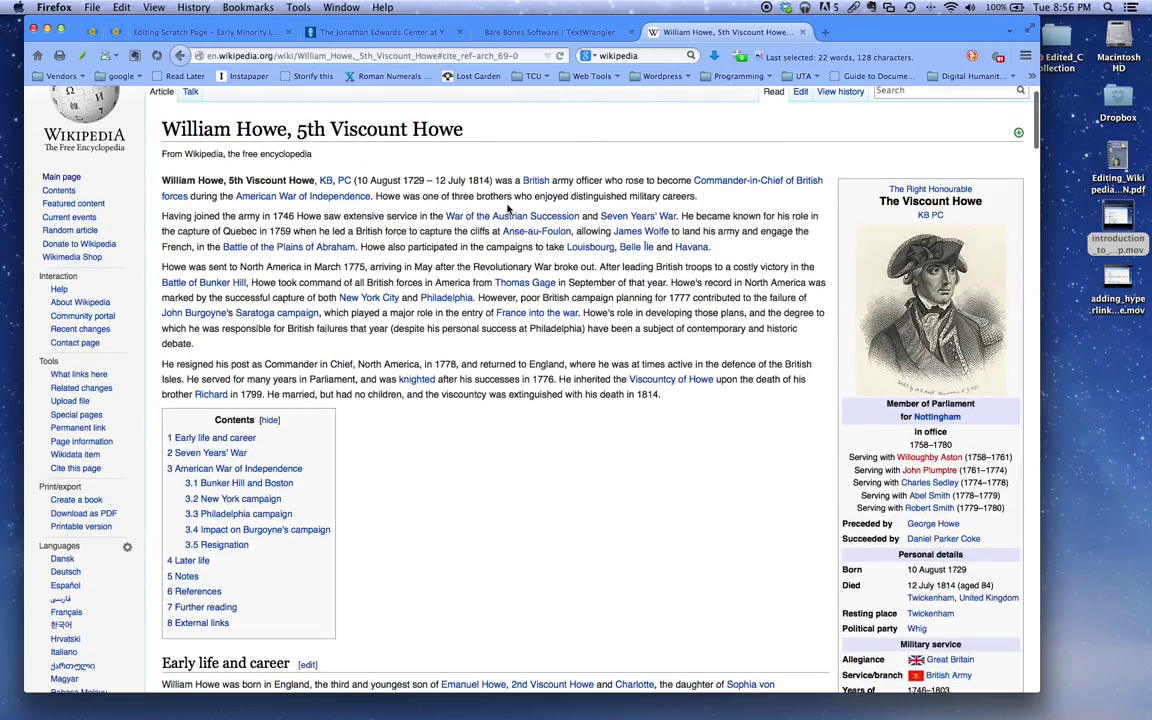
Step: Return to the Scratch Page source and insert an empty <ref></ref> pair right after "his works."
{"action": "left_click", "coordinate": [220, 31]}
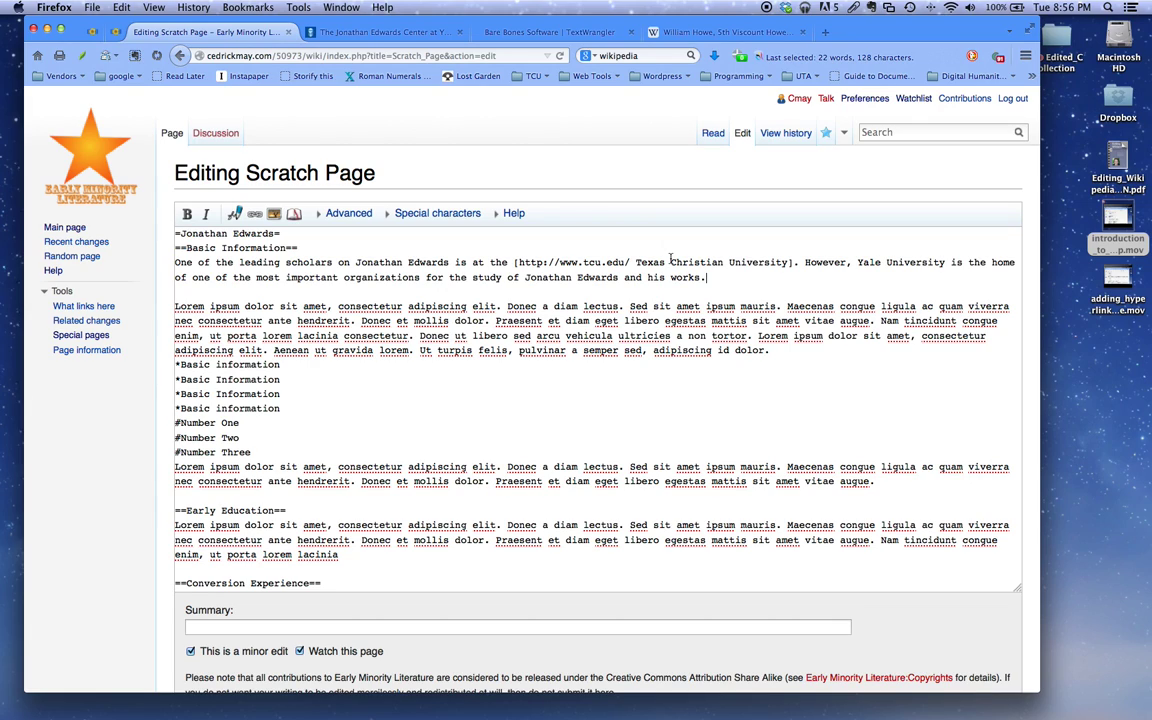
{"action": "type", "text": "<ref"}
{"action": "type", "text": "</ref"}
{"action": "left_click", "coordinate": [738, 278]}
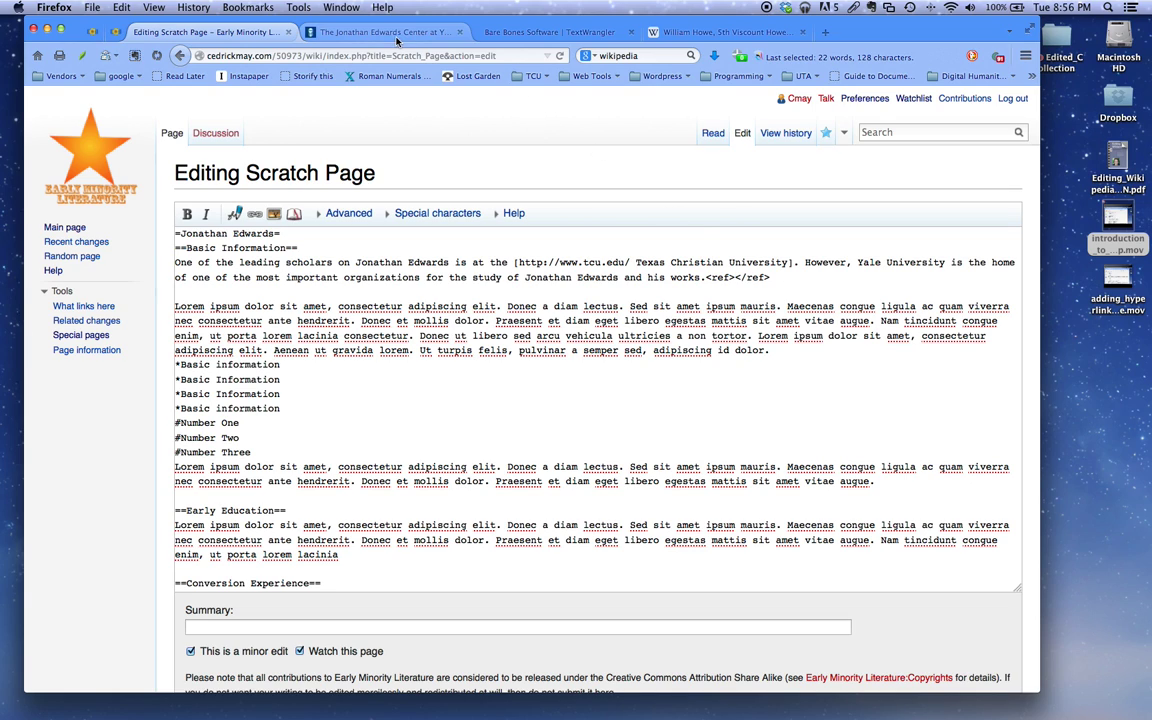
Step: Copy the heading "Jonathan Edwards Center at Yale University" from the center's website and paste it between the ref tags
{"action": "left_click", "coordinate": [352, 32]}
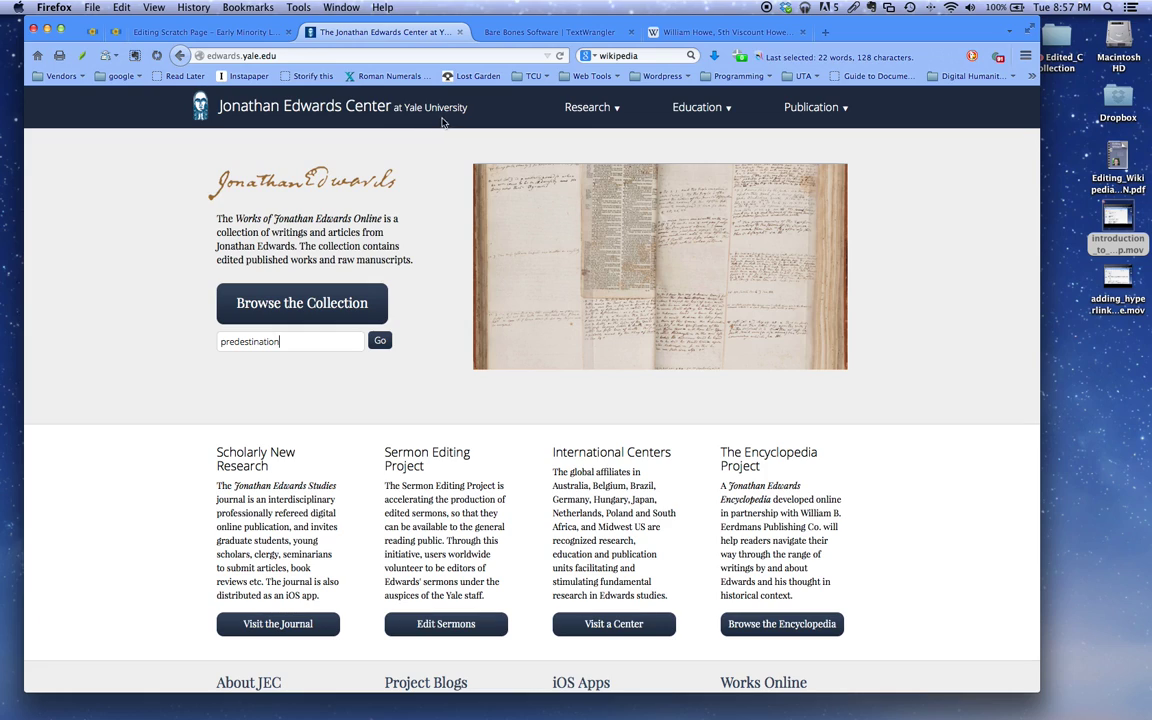
{"action": "left_click_drag", "start_coordinate": [470, 111], "coordinate": [185, 112]}
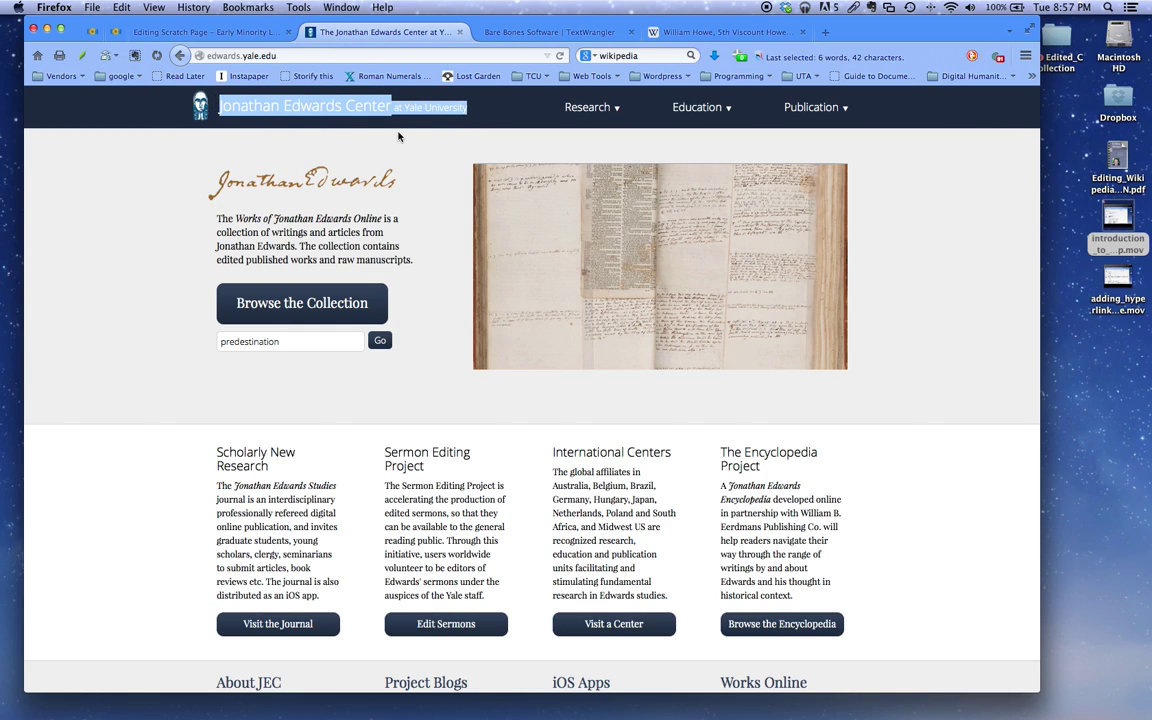
{"action": "right_click", "coordinate": [353, 112]}
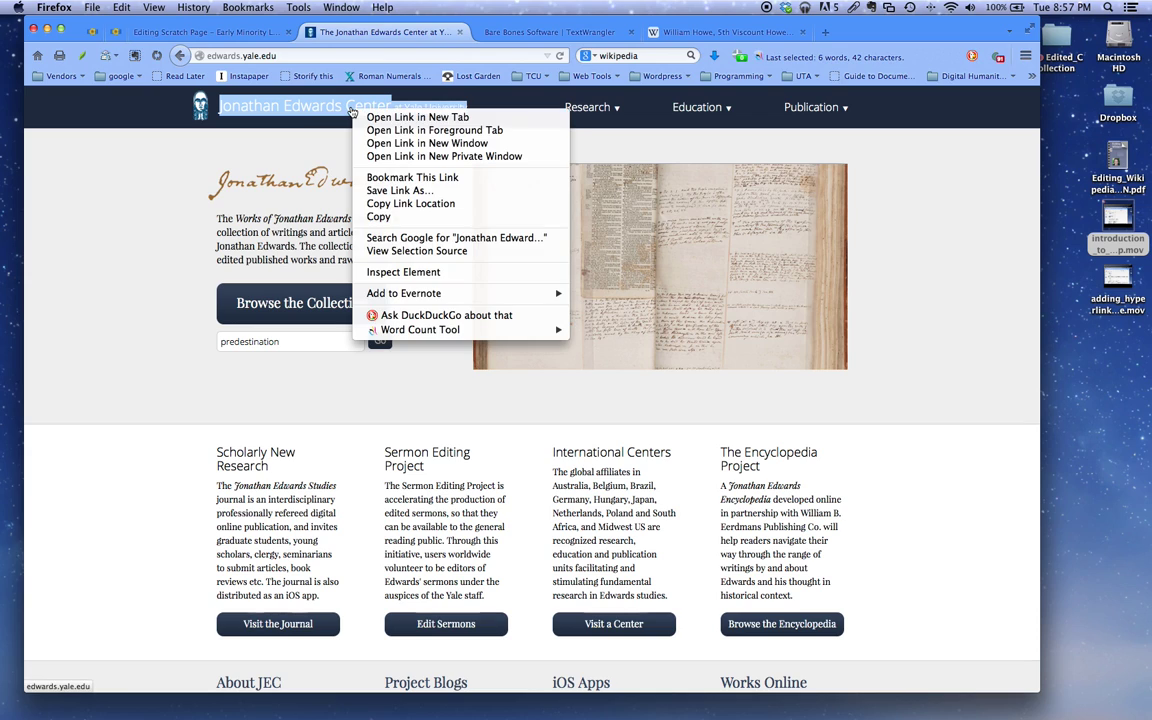
{"action": "left_click", "coordinate": [388, 217]}
{"action": "left_click", "coordinate": [205, 32]}
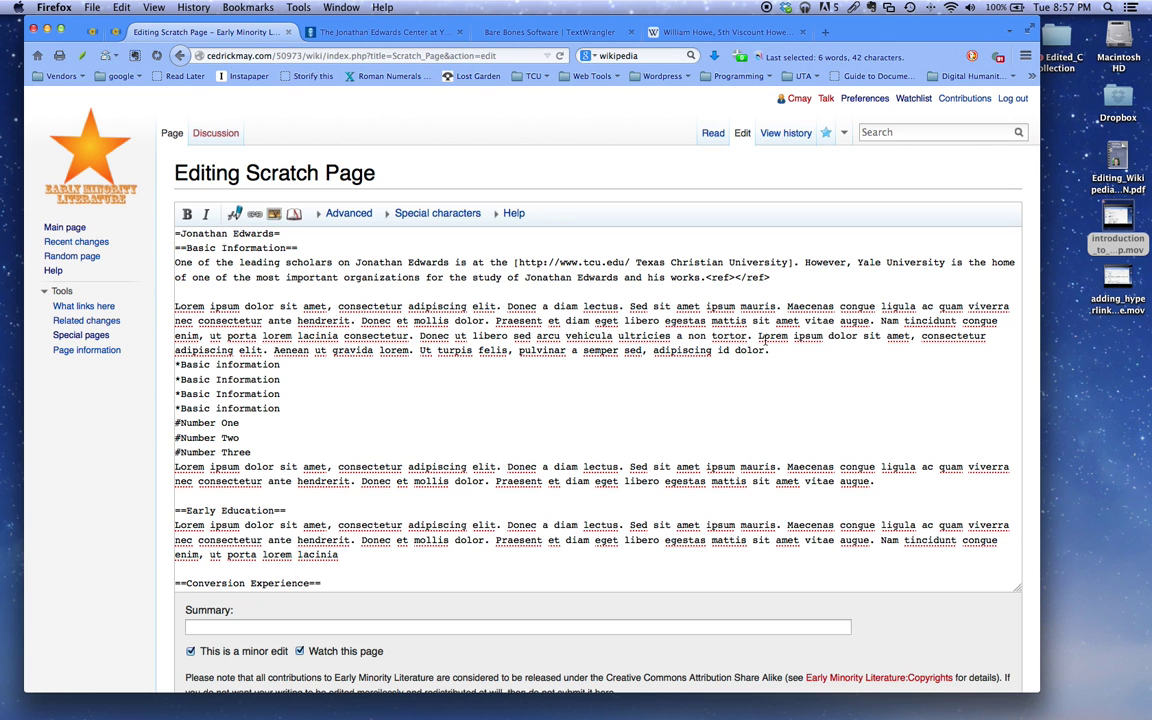
{"action": "left_click", "coordinate": [735, 277]}
{"action": "right_click", "coordinate": [737, 279]}
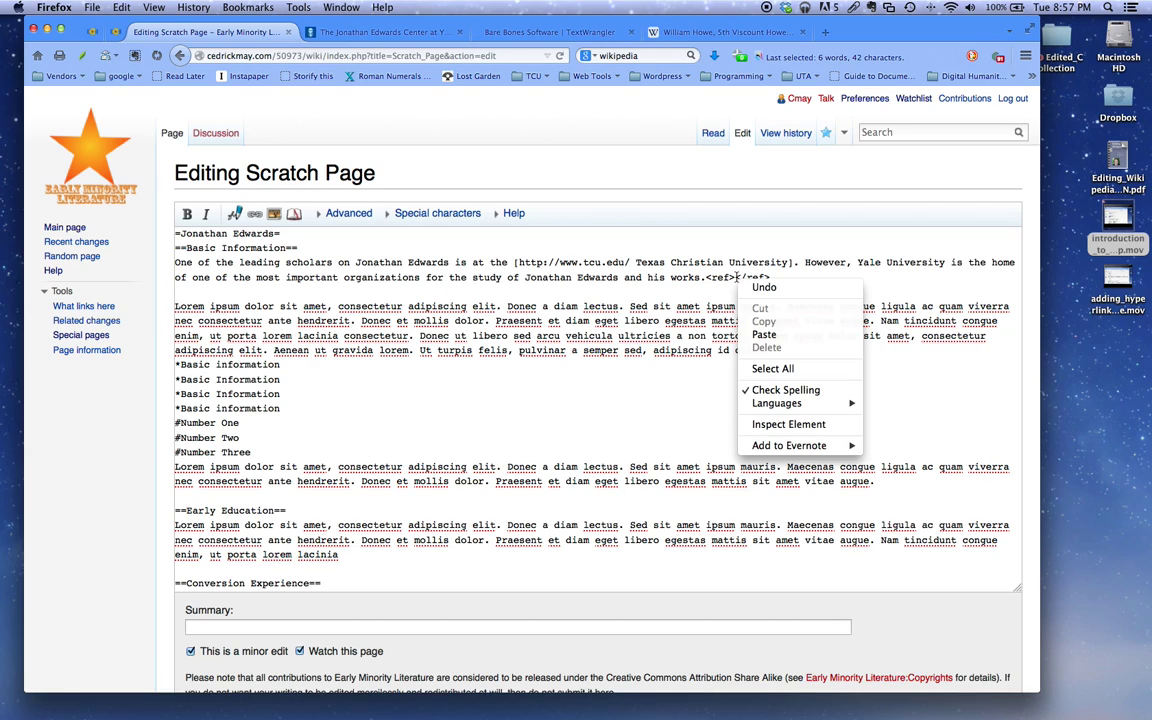
{"action": "left_click", "coordinate": [764, 336]}
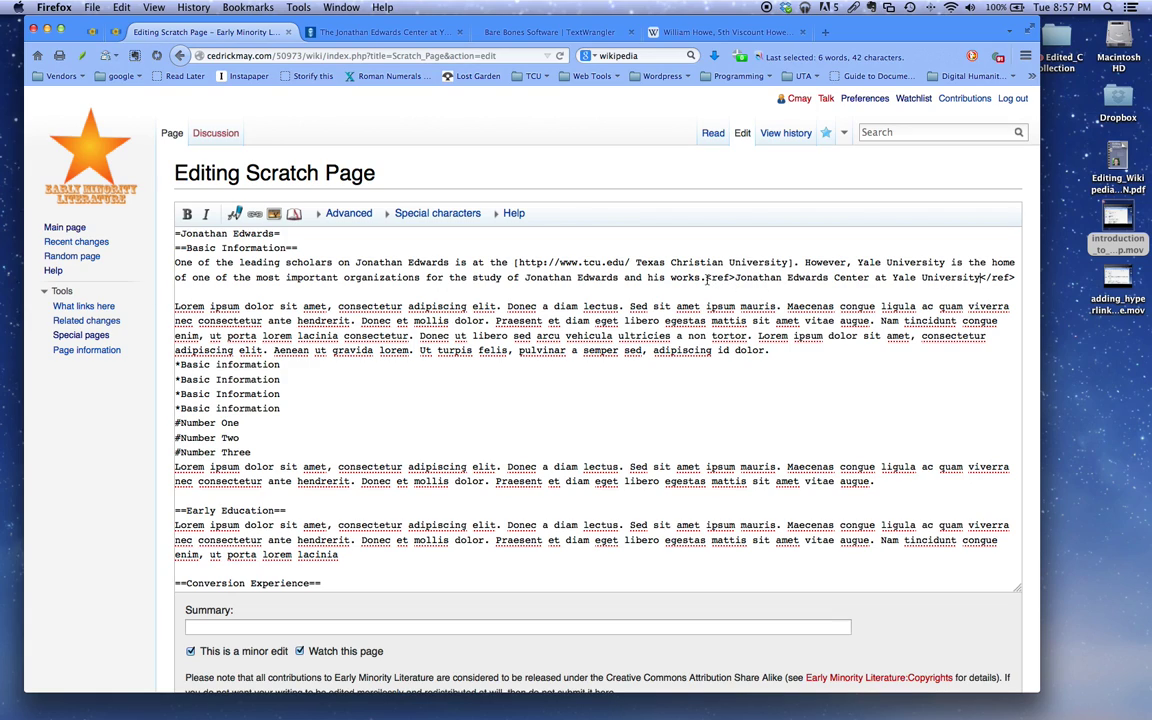
Step: Review the opening and closing ref tags around the Jonathan Edwards Center citation
{"action": "left_click_drag", "start_coordinate": [706, 281], "coordinate": [738, 277]}
{"action": "left_click_drag", "start_coordinate": [978, 277], "coordinate": [1015, 281]}
{"action": "left_click_drag", "start_coordinate": [738, 278], "coordinate": [706, 278]}
{"action": "left_click_drag", "start_coordinate": [981, 278], "coordinate": [1015, 278]}
{"action": "scroll", "coordinate": [316, 300], "scroll_direction": "down", "scroll_amount": 5}
{"action": "scroll", "coordinate": [330, 360], "scroll_direction": "up", "scroll_amount": 5}
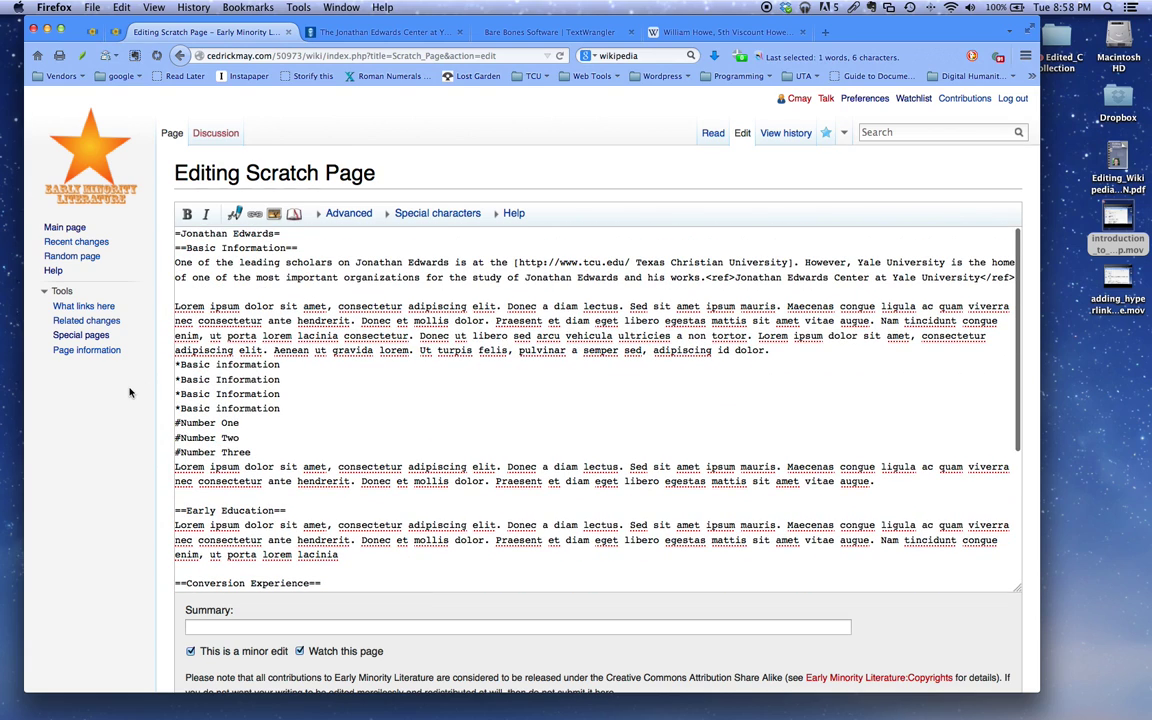
Step: Preview the edited page and check the footnote marker and the end of the rendered article
{"action": "scroll", "coordinate": [120, 352], "scroll_direction": "down", "scroll_amount": 3}
{"action": "left_click", "coordinate": [293, 567]}
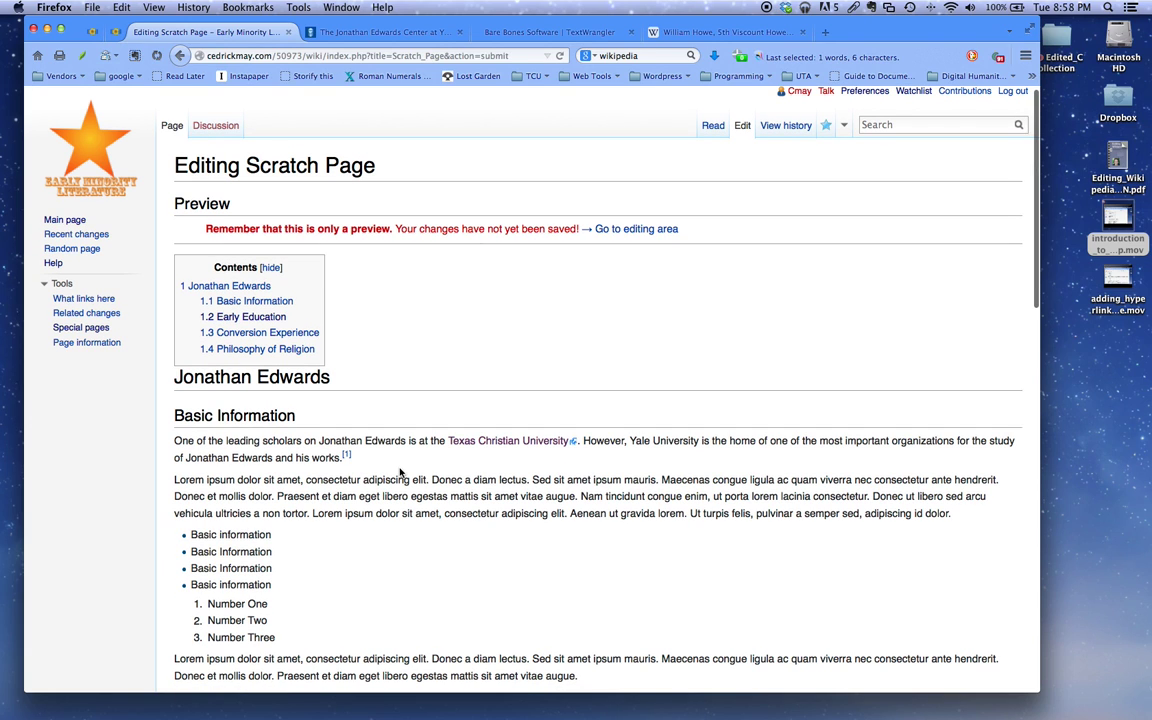
{"action": "scroll", "coordinate": [390, 473], "scroll_direction": "down", "scroll_amount": 8}
{"action": "scroll", "coordinate": [400, 473], "scroll_direction": "down", "scroll_amount": 3}
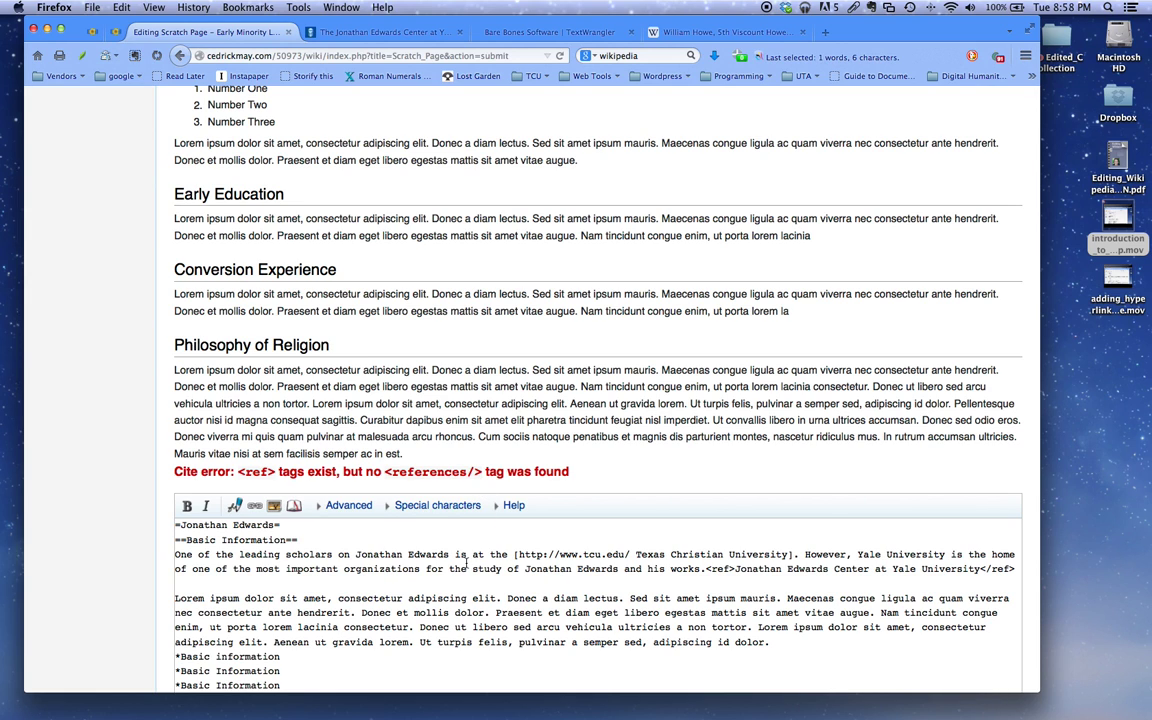
Step: Add a ==Notes== section containing the <references /> tag after the Philosophy of Religion text
{"action": "scroll", "coordinate": [467, 562], "scroll_direction": "down", "scroll_amount": 10}
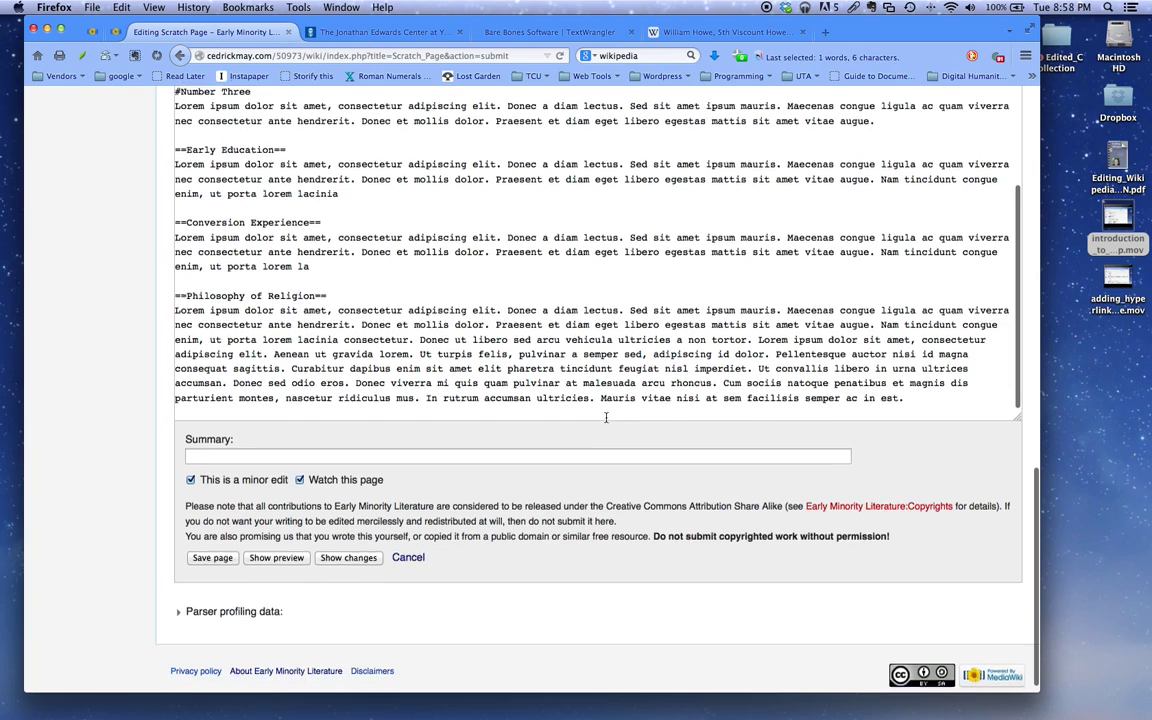
{"action": "scroll", "coordinate": [607, 417], "scroll_direction": "down", "scroll_amount": 1}
{"action": "left_click", "coordinate": [918, 384]}
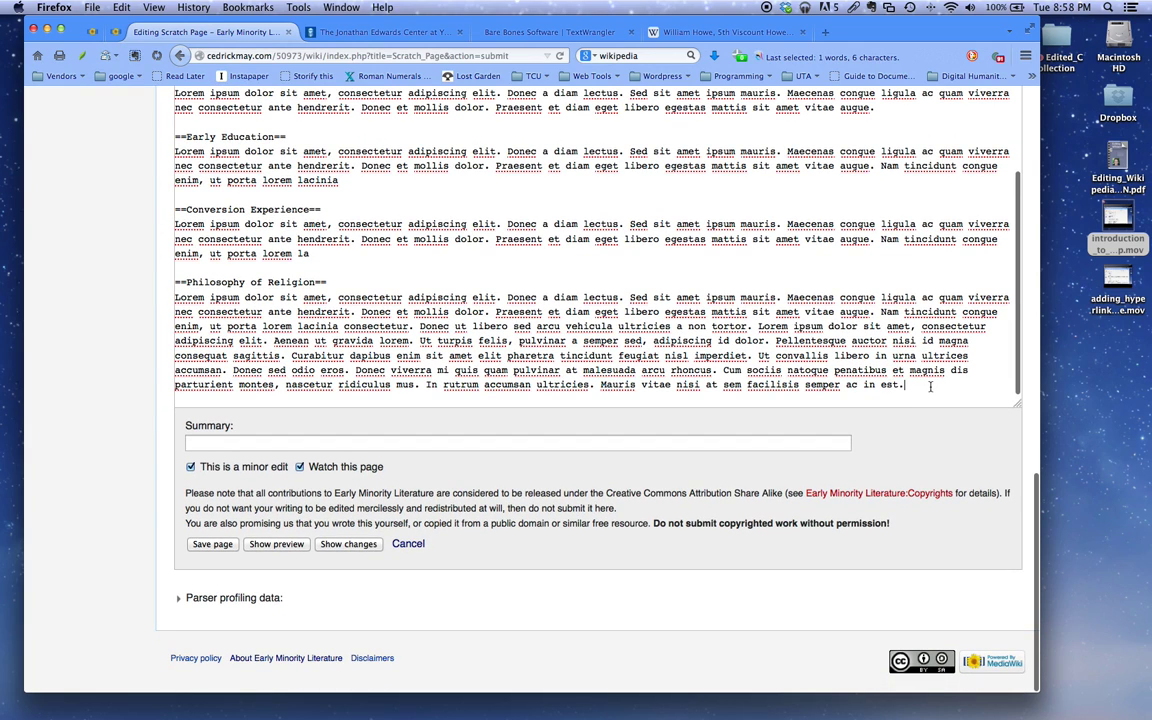
{"action": "key", "text": "Return"}
{"action": "key", "text": "Return"}
{"action": "key", "text": "Return"}
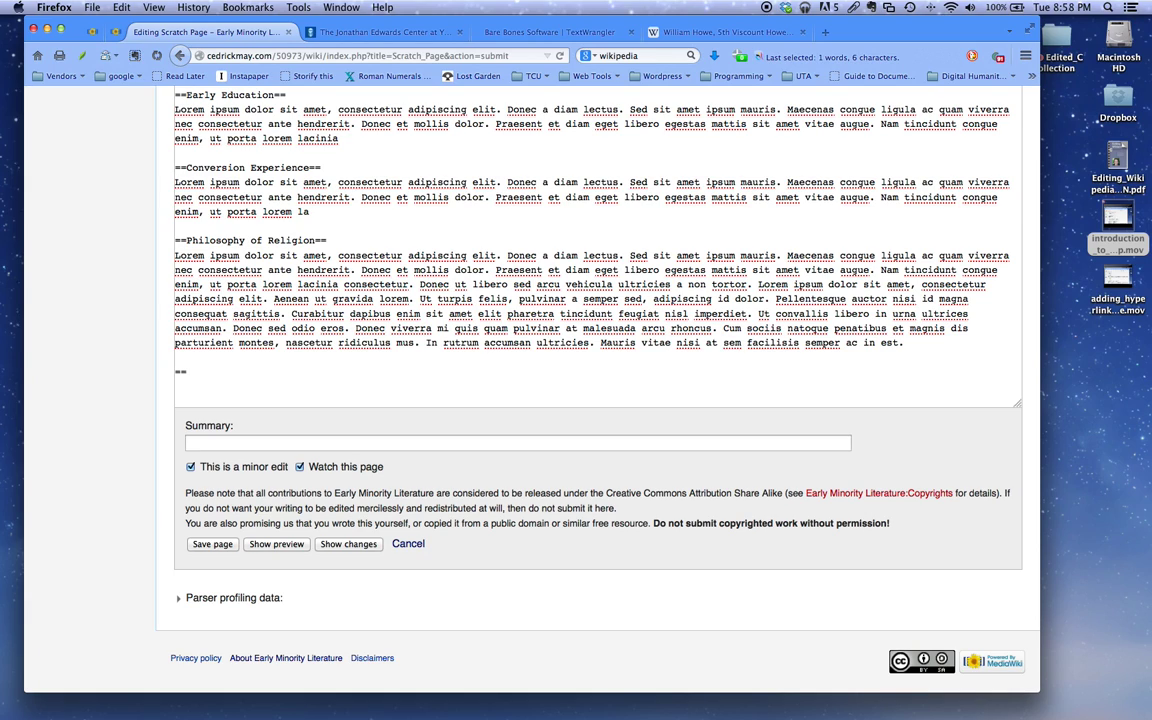
{"action": "type", "text": "==Notes"}
{"action": "type", "text": "eferences />"}
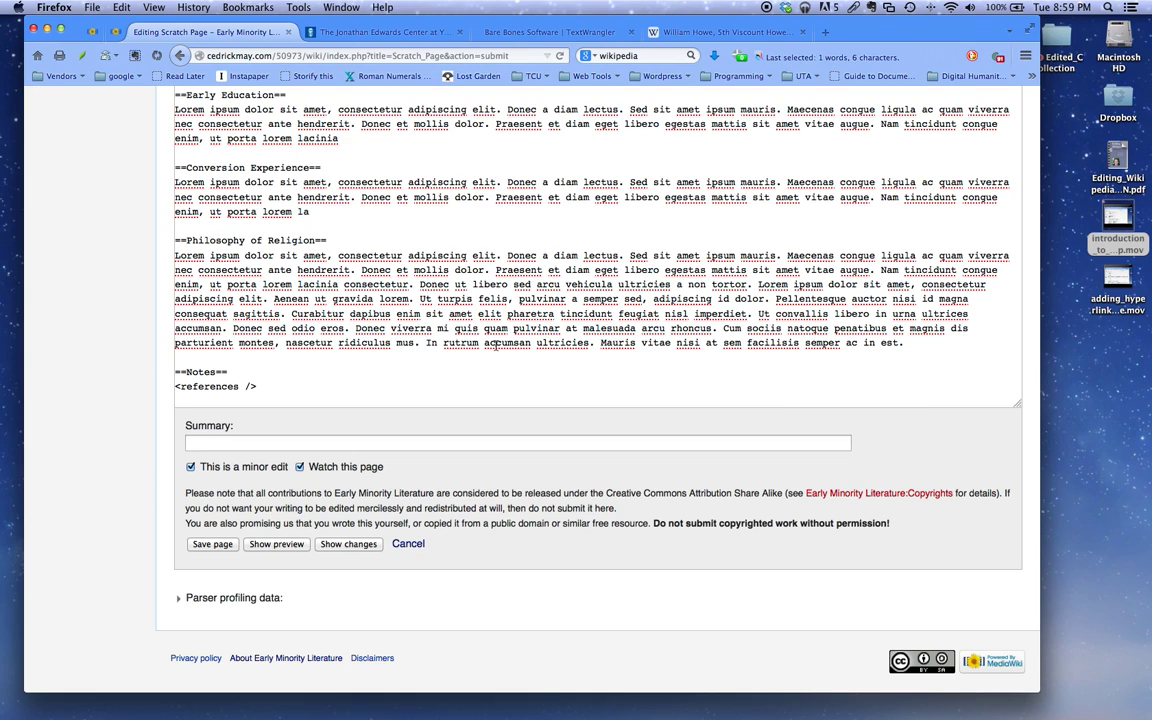
Step: Select the complete ref citation in the Basic Information source text to review it
{"action": "key", "text": "ctrl+alt+p"}
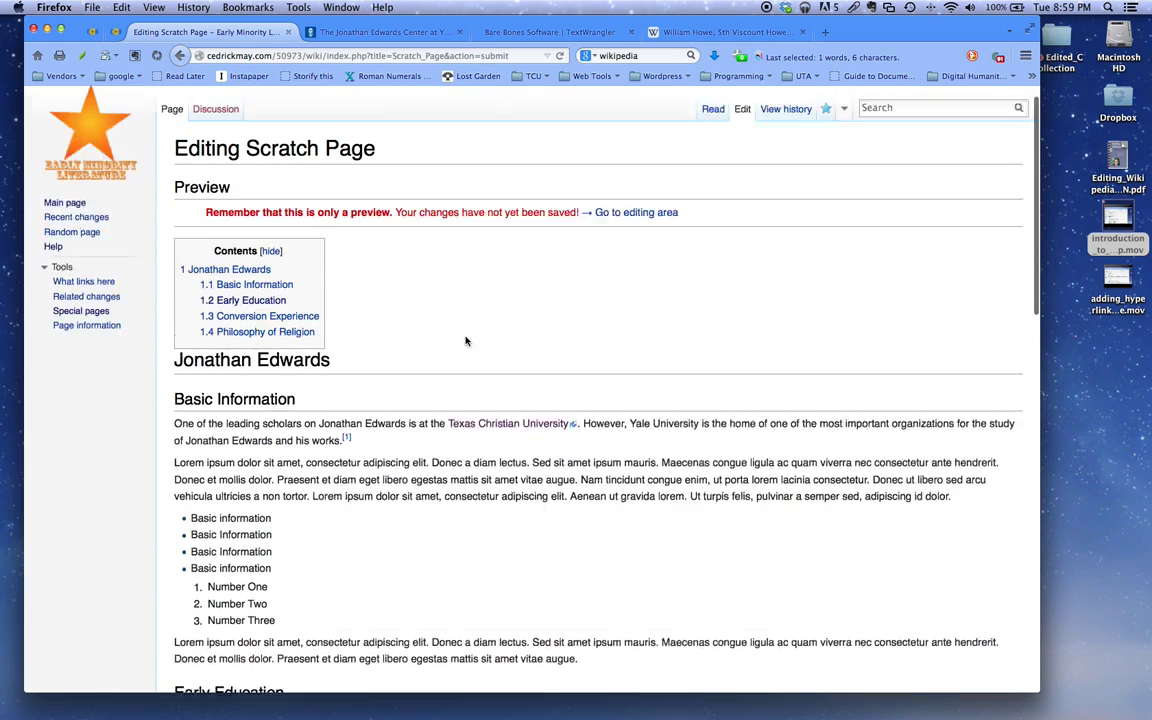
{"action": "scroll", "coordinate": [465, 337], "scroll_direction": "down", "scroll_amount": 10}
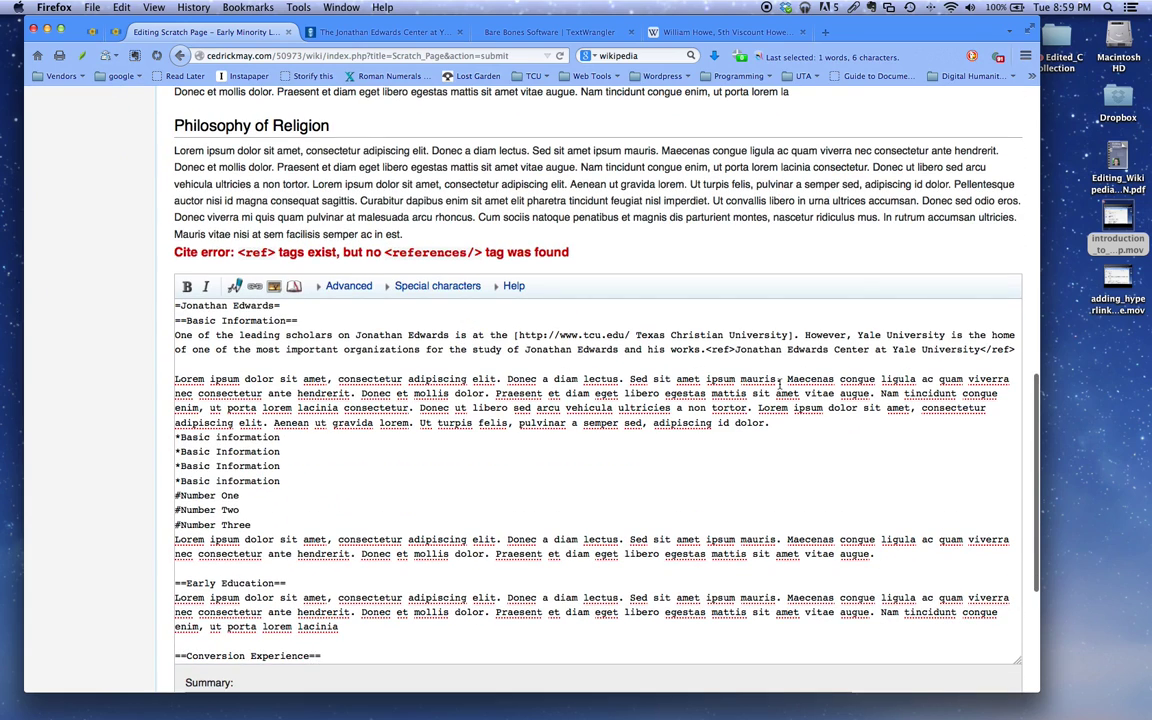
{"action": "left_click", "coordinate": [714, 358]}
{"action": "left_click_drag", "start_coordinate": [714, 358], "coordinate": [1016, 352]}
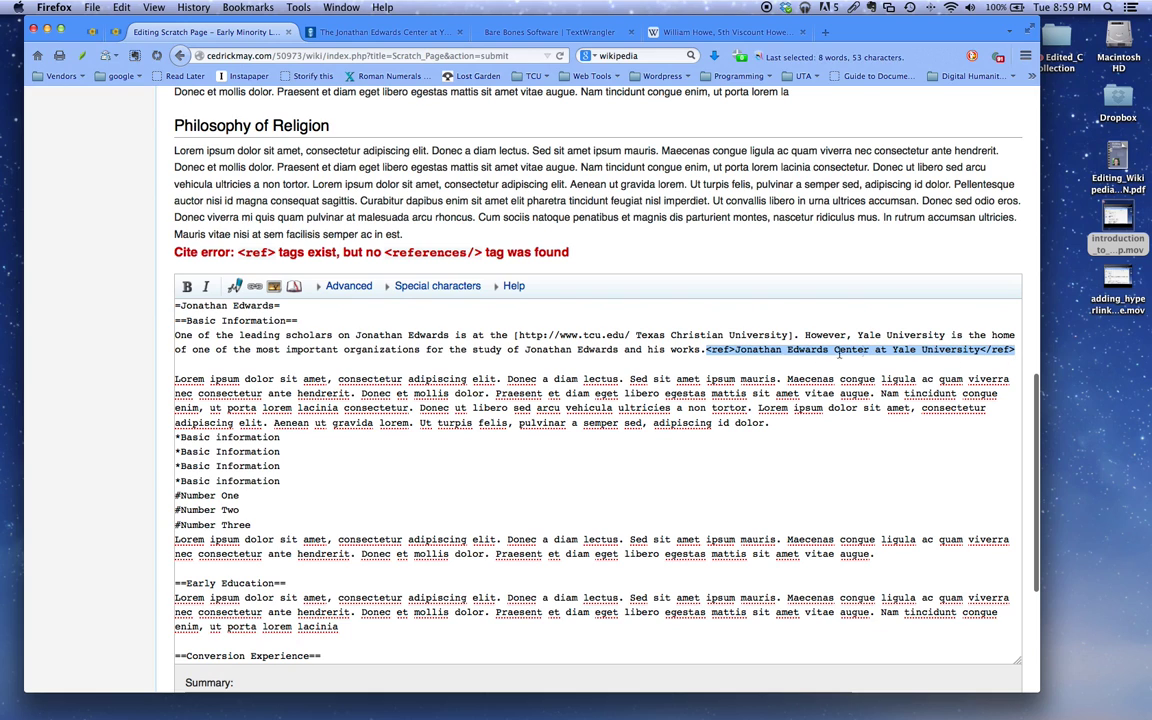
Step: Check the references tag under Notes in the source and preview the page again to inspect the footnote
{"action": "scroll", "coordinate": [782, 354], "scroll_direction": "down", "scroll_amount": 10}
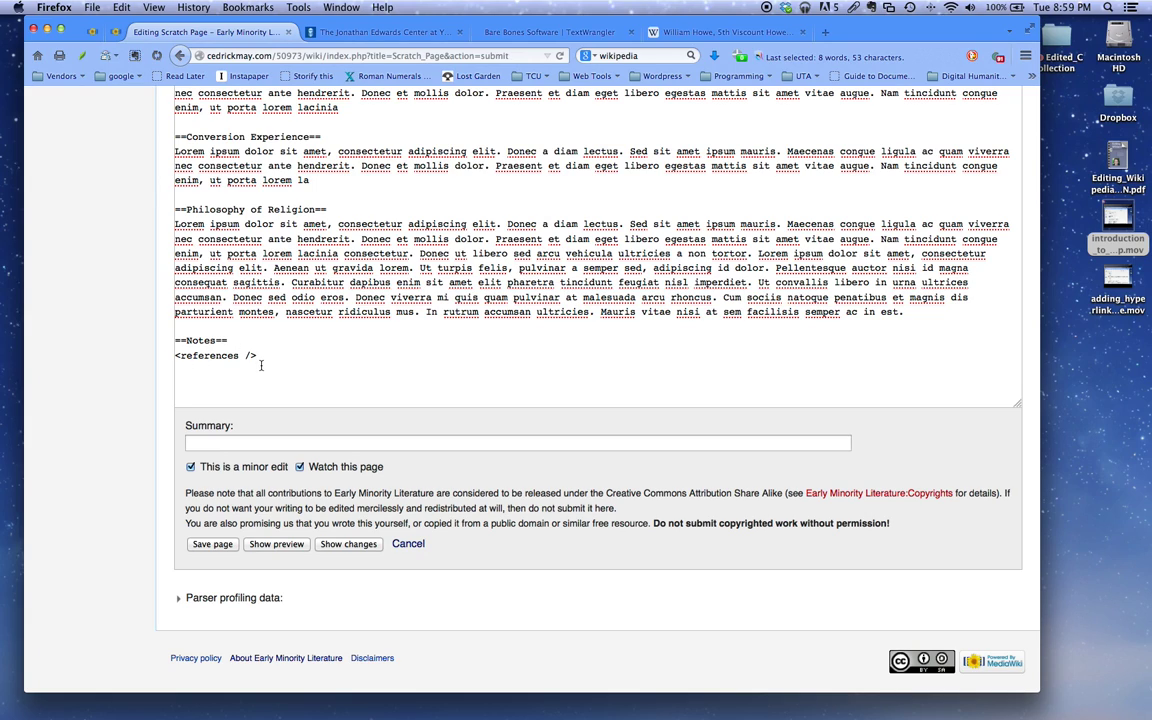
{"action": "left_click", "coordinate": [266, 544]}
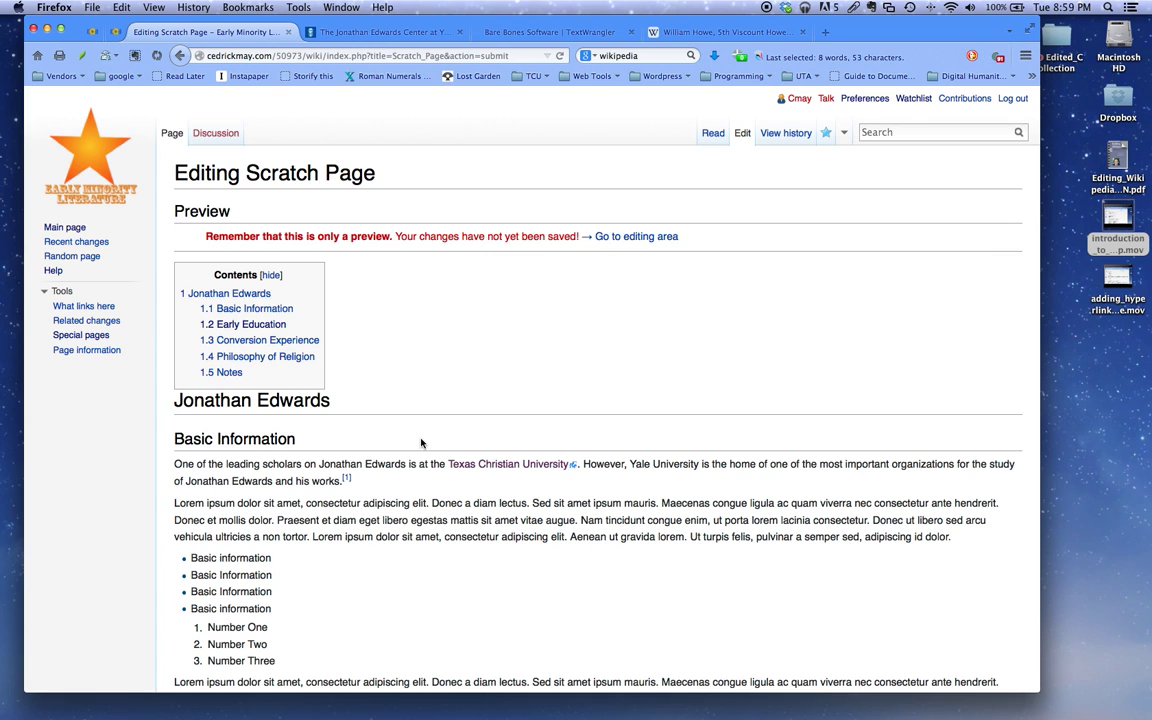
{"action": "scroll", "coordinate": [421, 443], "scroll_direction": "down", "scroll_amount": 1}
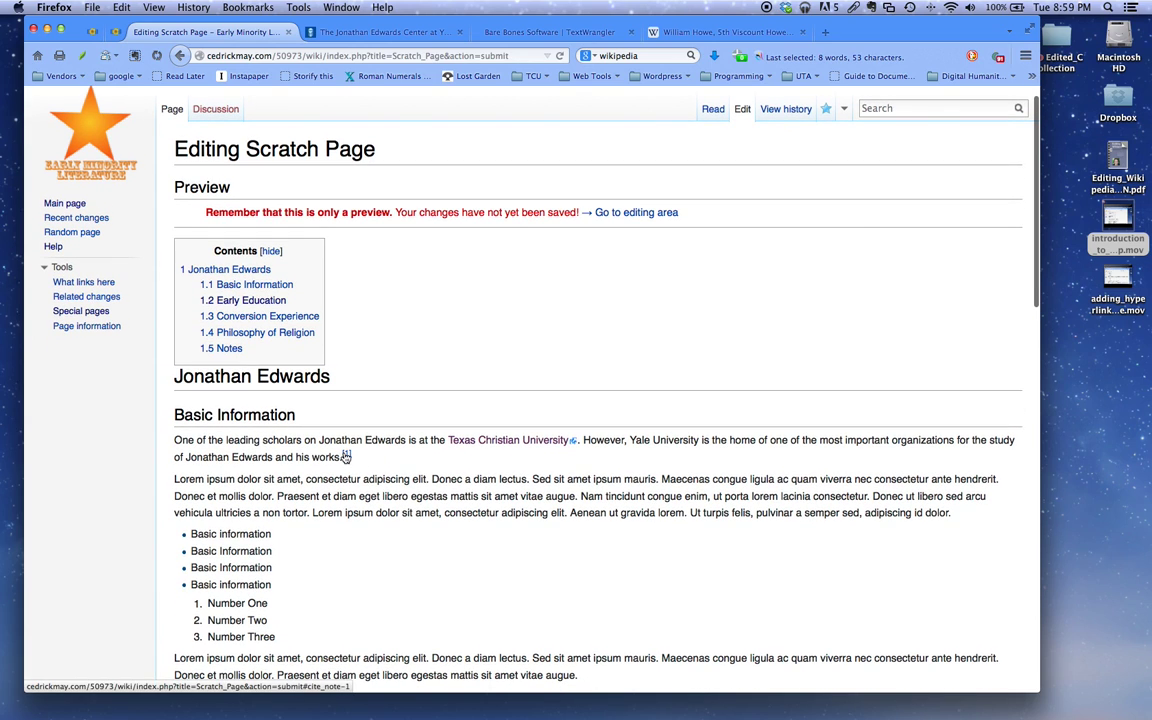
Step: Examine the Notes entry and contents list in the preview, and follow the note's back-link to its marker in Basic Information
{"action": "scroll", "coordinate": [370, 456], "scroll_direction": "down", "scroll_amount": 10}
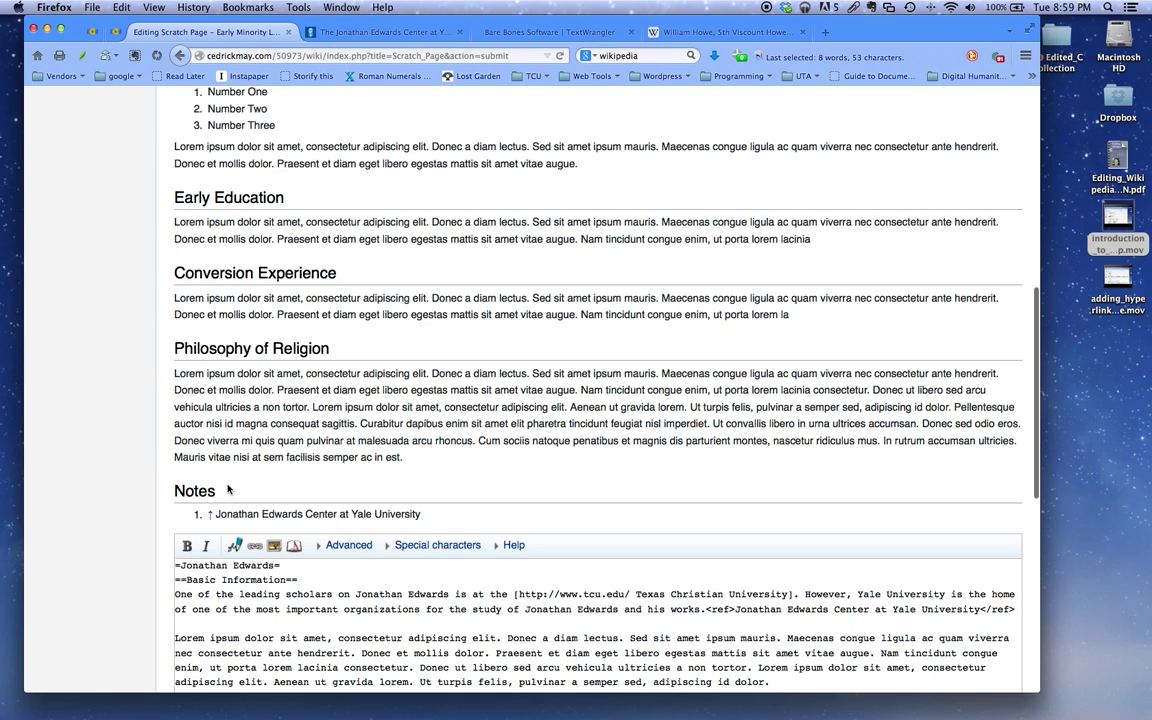
{"action": "scroll", "coordinate": [235, 482], "scroll_direction": "up", "scroll_amount": 11}
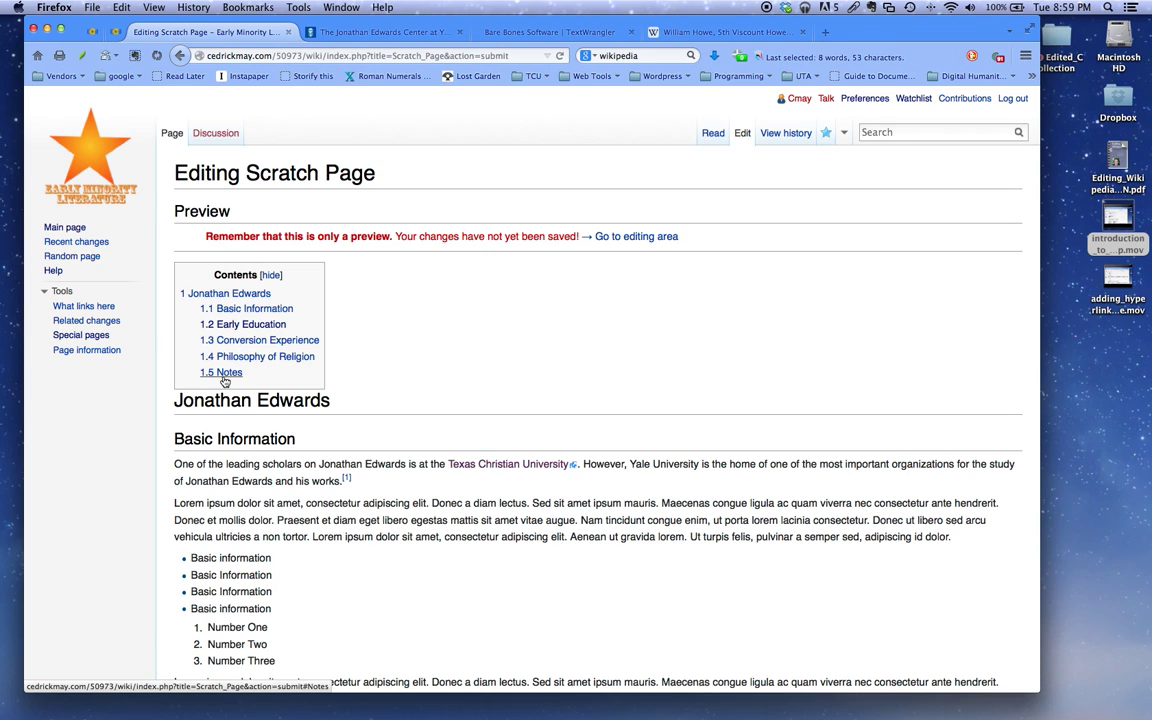
{"action": "scroll", "coordinate": [300, 400], "scroll_direction": "down", "scroll_amount": 12}
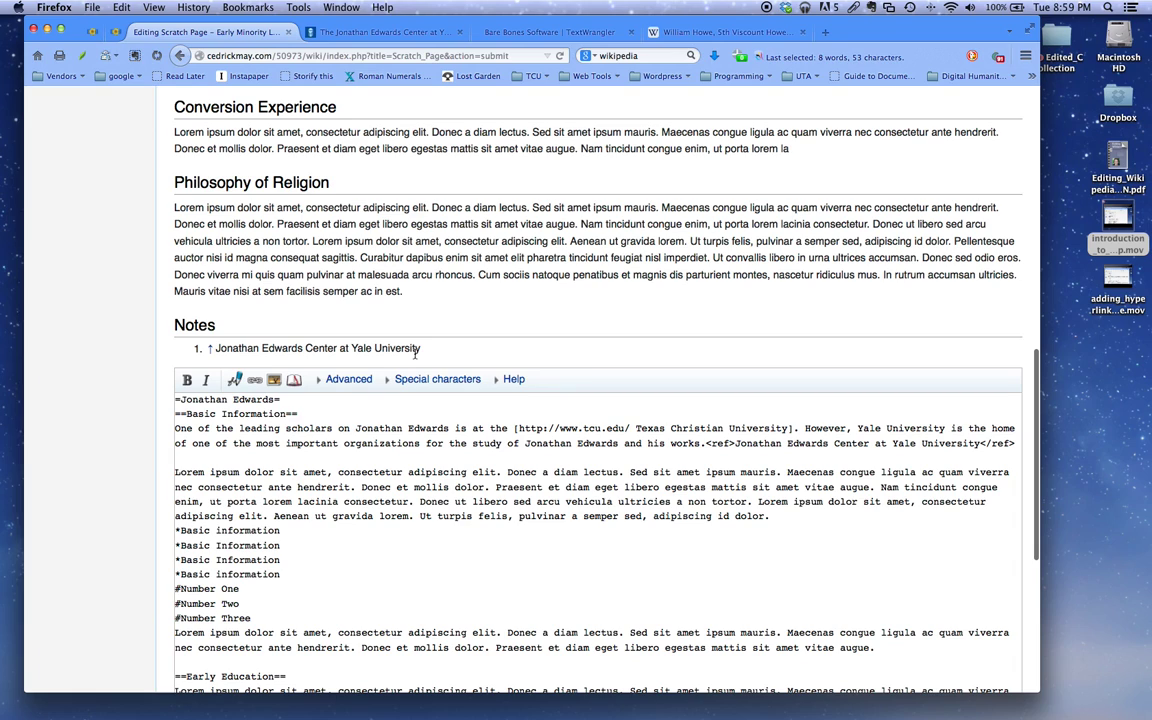
{"action": "left_click", "coordinate": [207, 347]}
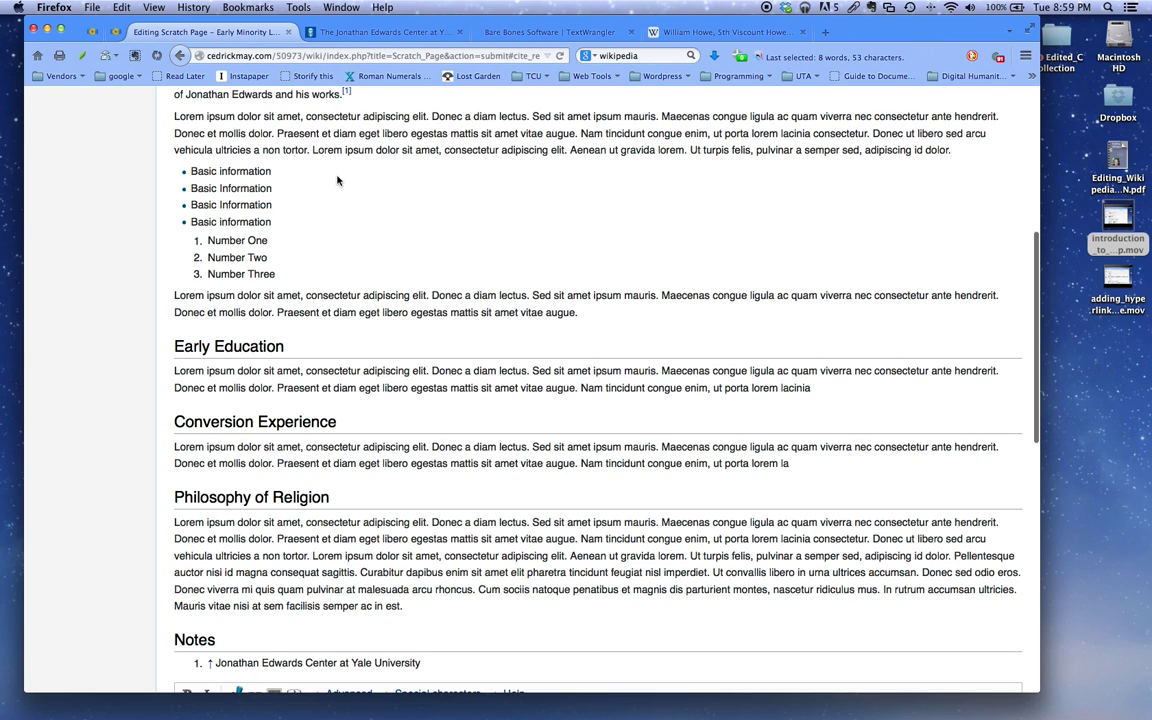
{"action": "scroll", "coordinate": [334, 191], "scroll_direction": "up", "scroll_amount": 2}
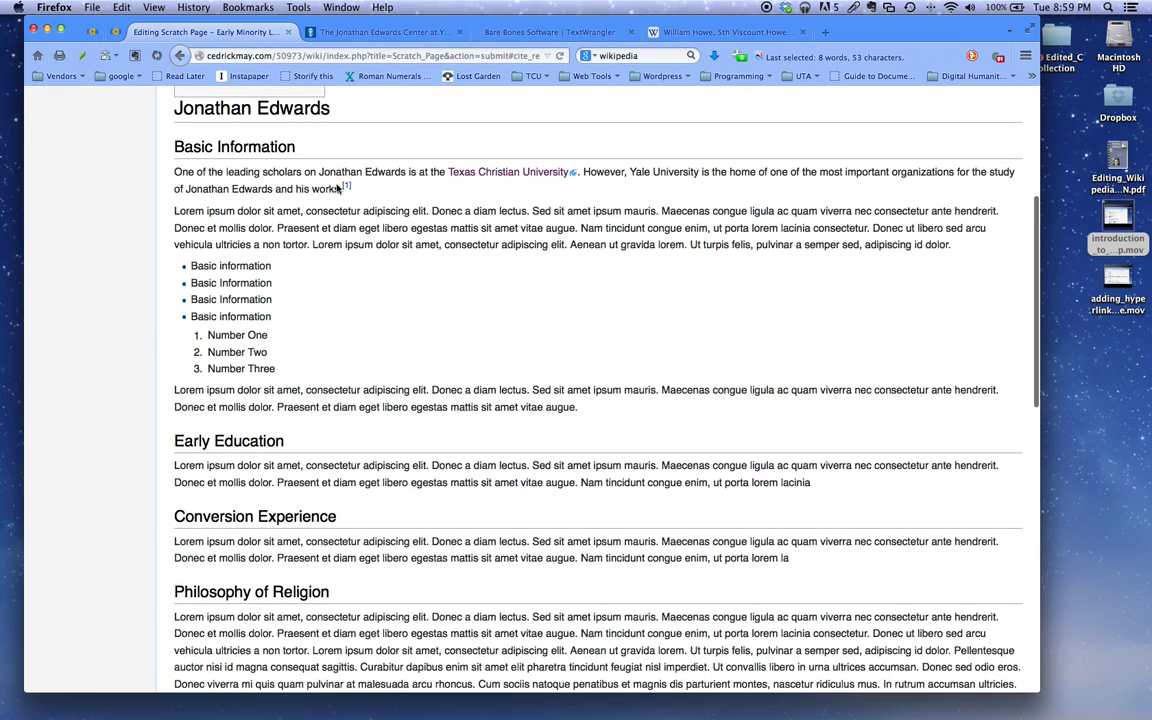
Step: Change the Notes heading in the source text to a top-level heading, =Notes=
{"action": "scroll", "coordinate": [325, 201], "scroll_direction": "down", "scroll_amount": 15}
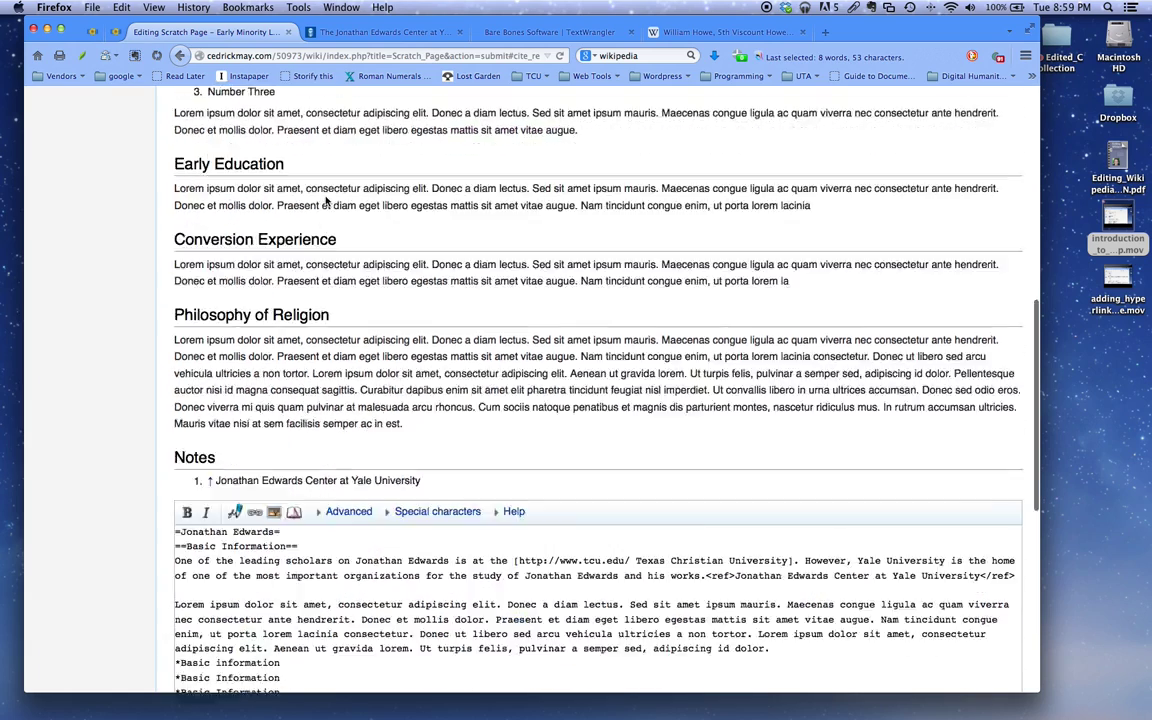
{"action": "scroll", "coordinate": [319, 331], "scroll_direction": "down", "scroll_amount": 5}
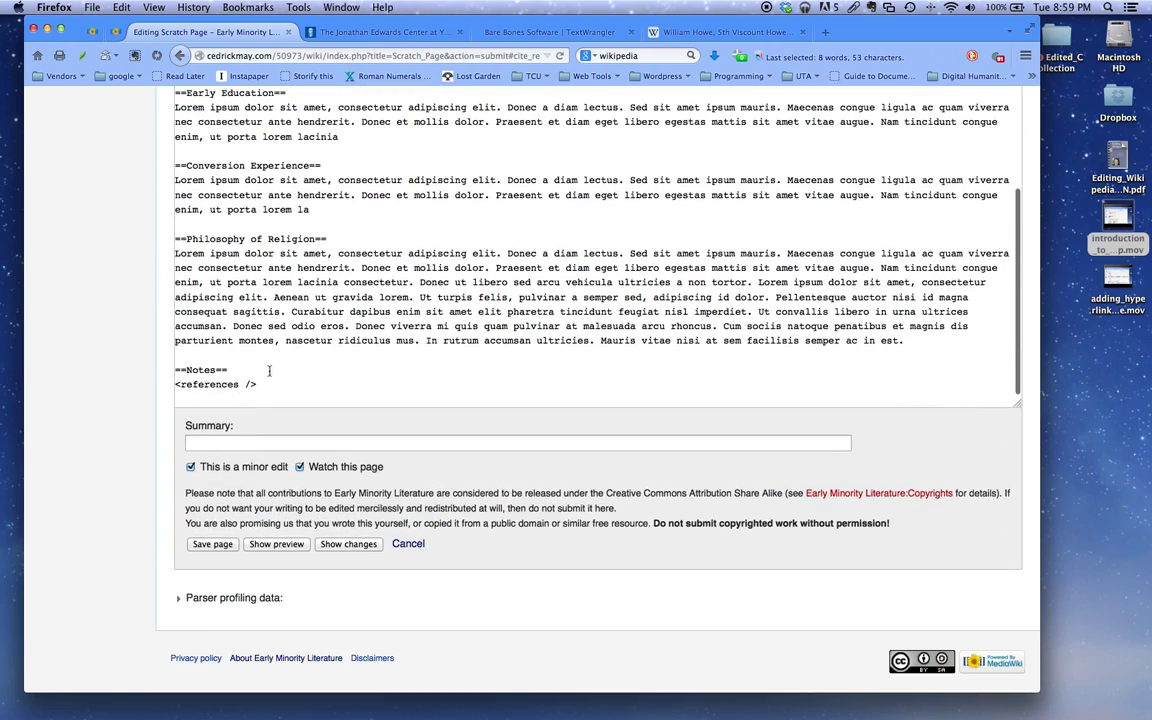
{"action": "left_click", "coordinate": [228, 368]}
{"action": "key", "text": "BackSpace"}
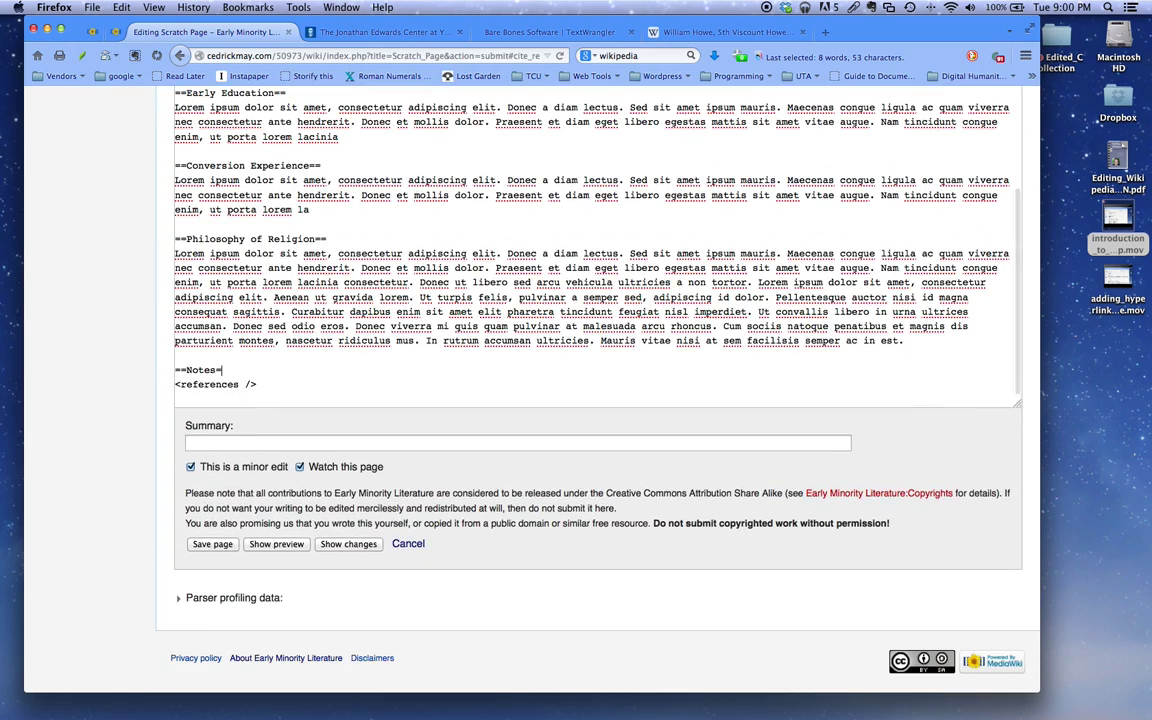
{"action": "left_click", "coordinate": [184, 370]}
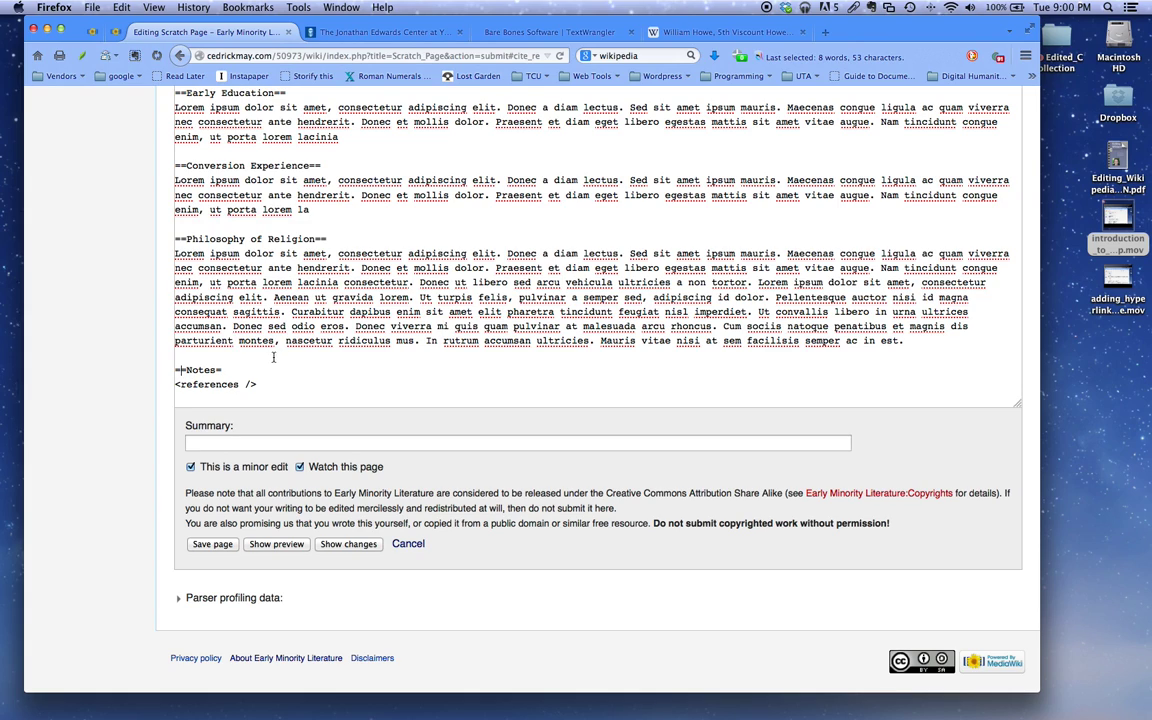
{"action": "key", "text": "BackSpace"}
{"action": "left_click", "coordinate": [228, 369]}
Step: Look over the rest of the source text and save the page
{"action": "scroll", "coordinate": [330, 385], "scroll_direction": "up", "scroll_amount": 5}
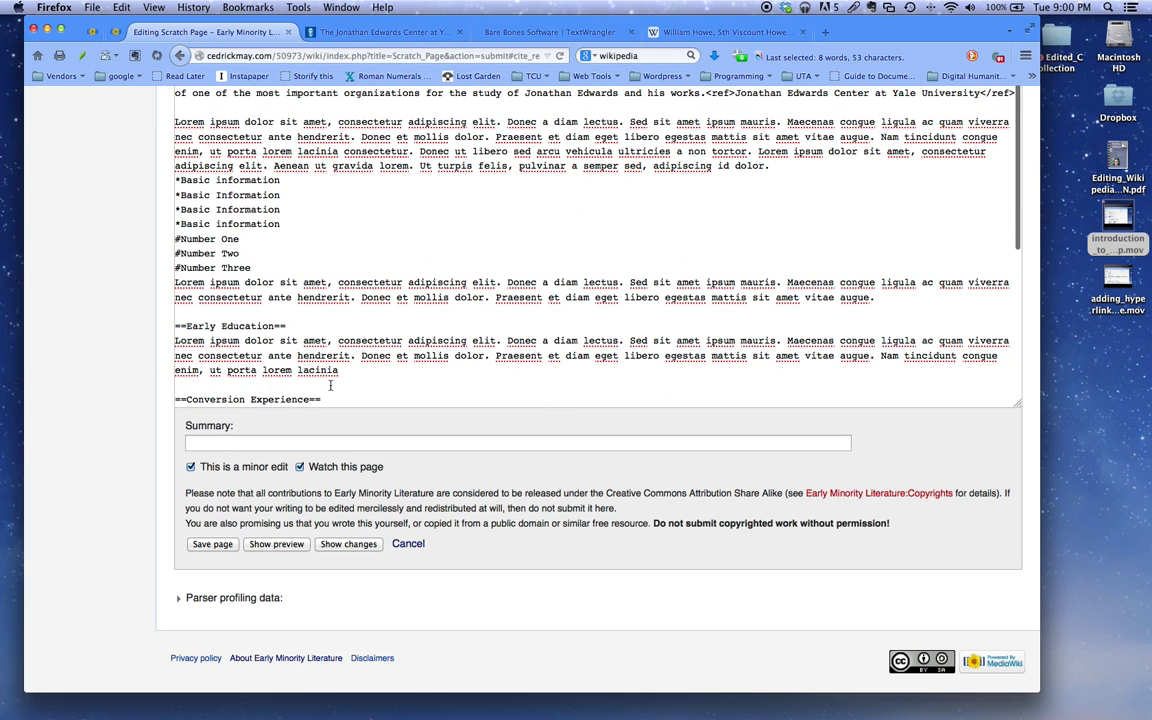
{"action": "scroll", "coordinate": [330, 385], "scroll_direction": "up", "scroll_amount": 5}
{"action": "scroll", "coordinate": [330, 390], "scroll_direction": "down", "scroll_amount": 8}
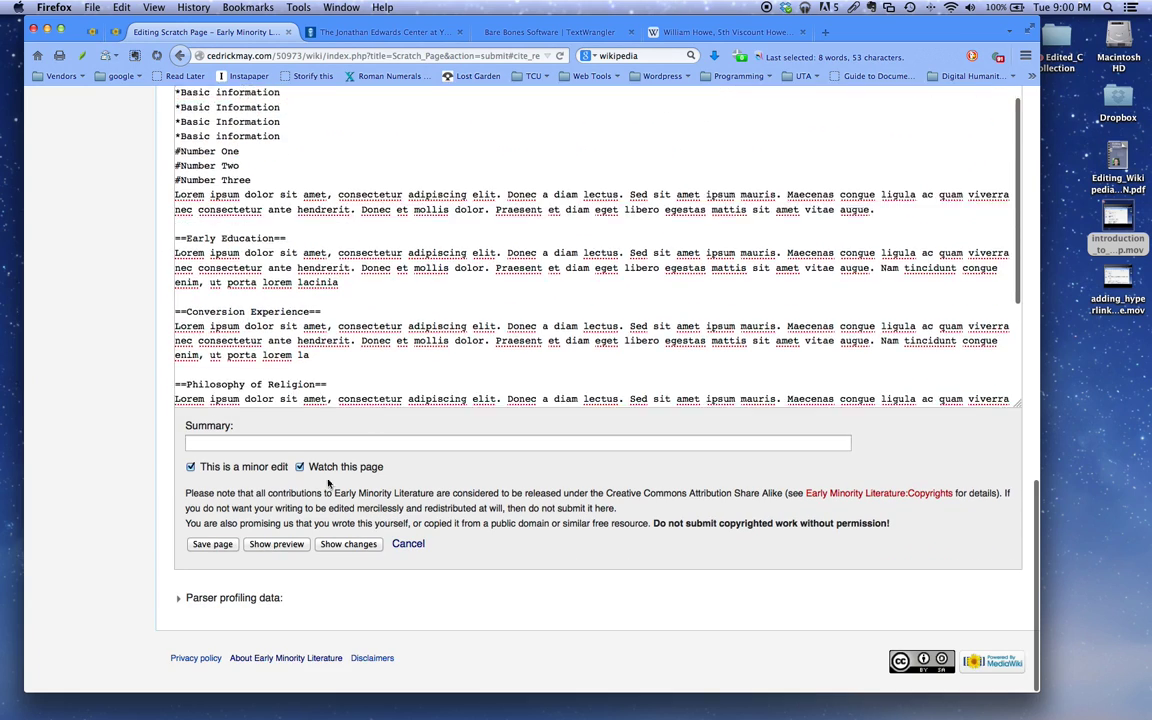
{"action": "left_click", "coordinate": [214, 544]}
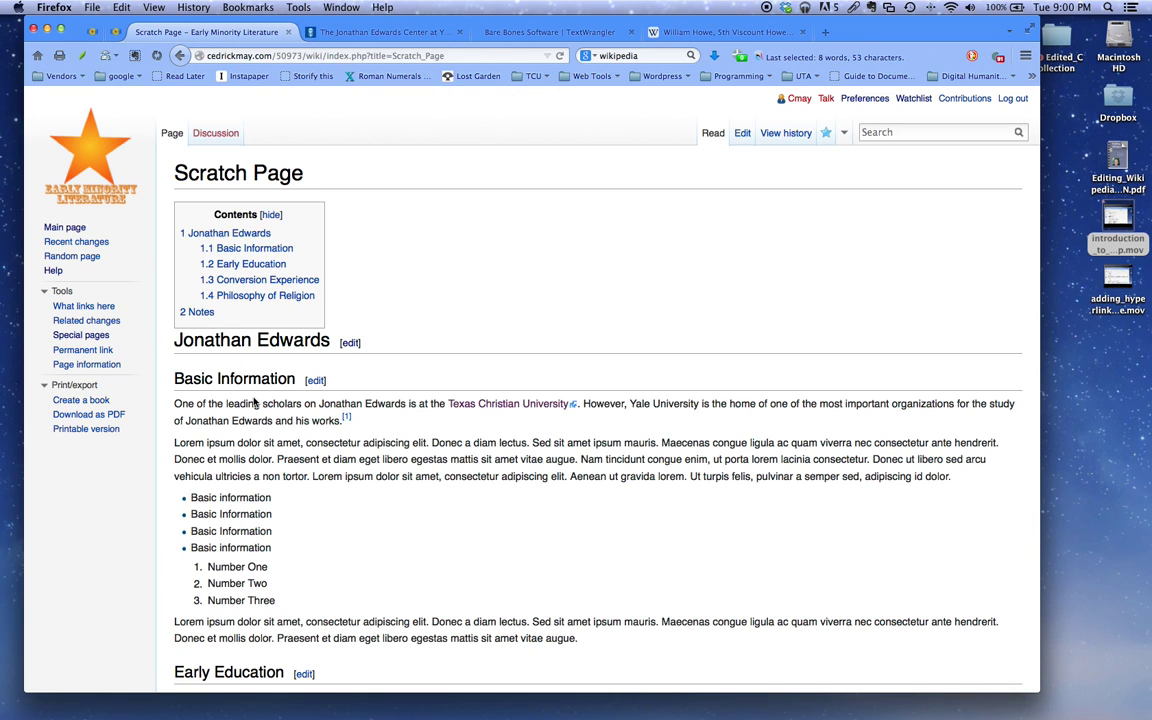
Step: Compare the saved page's contents list with its Notes section, and go to Notes from the contents list
{"action": "scroll", "coordinate": [254, 403], "scroll_direction": "down", "scroll_amount": 10}
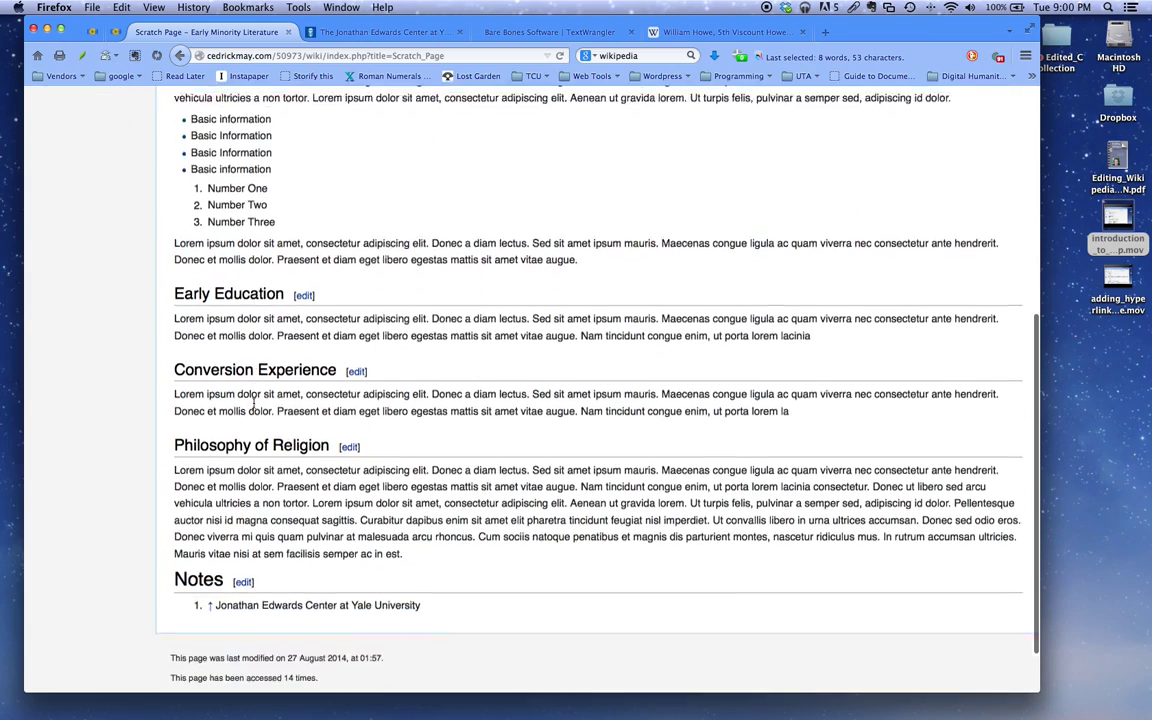
{"action": "scroll", "coordinate": [254, 403], "scroll_direction": "up", "scroll_amount": 10}
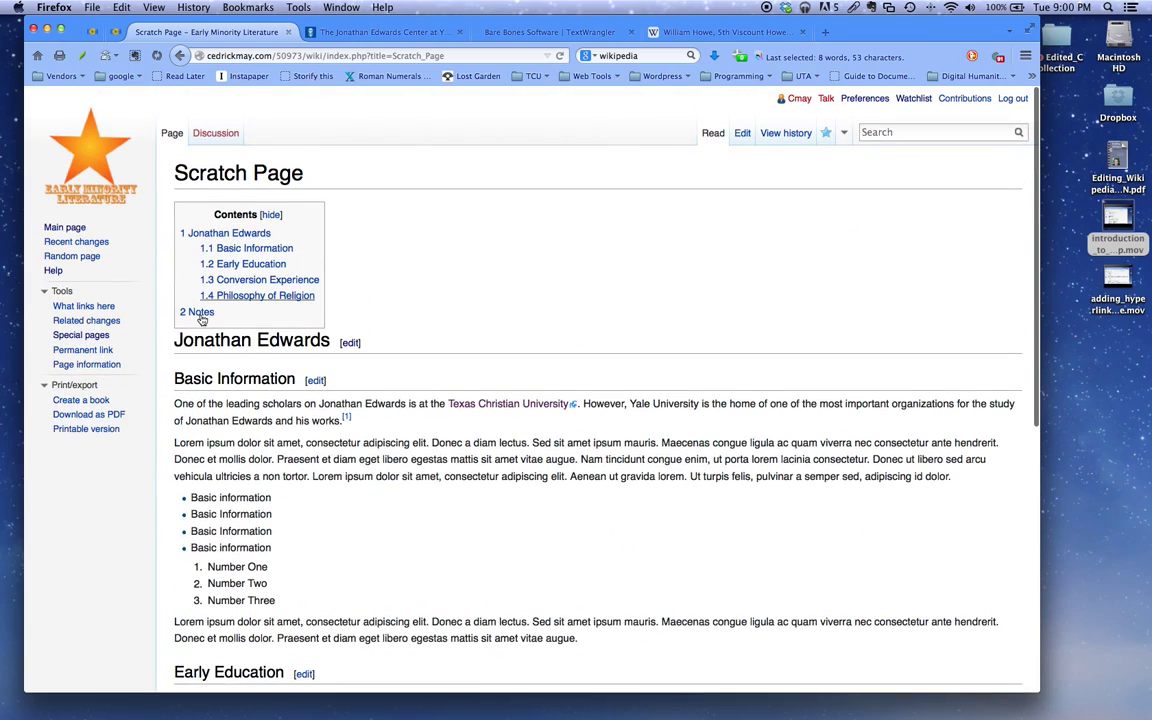
{"action": "scroll", "coordinate": [213, 518], "scroll_direction": "down", "scroll_amount": 10}
{"action": "scroll", "coordinate": [196, 460], "scroll_direction": "up", "scroll_amount": 10}
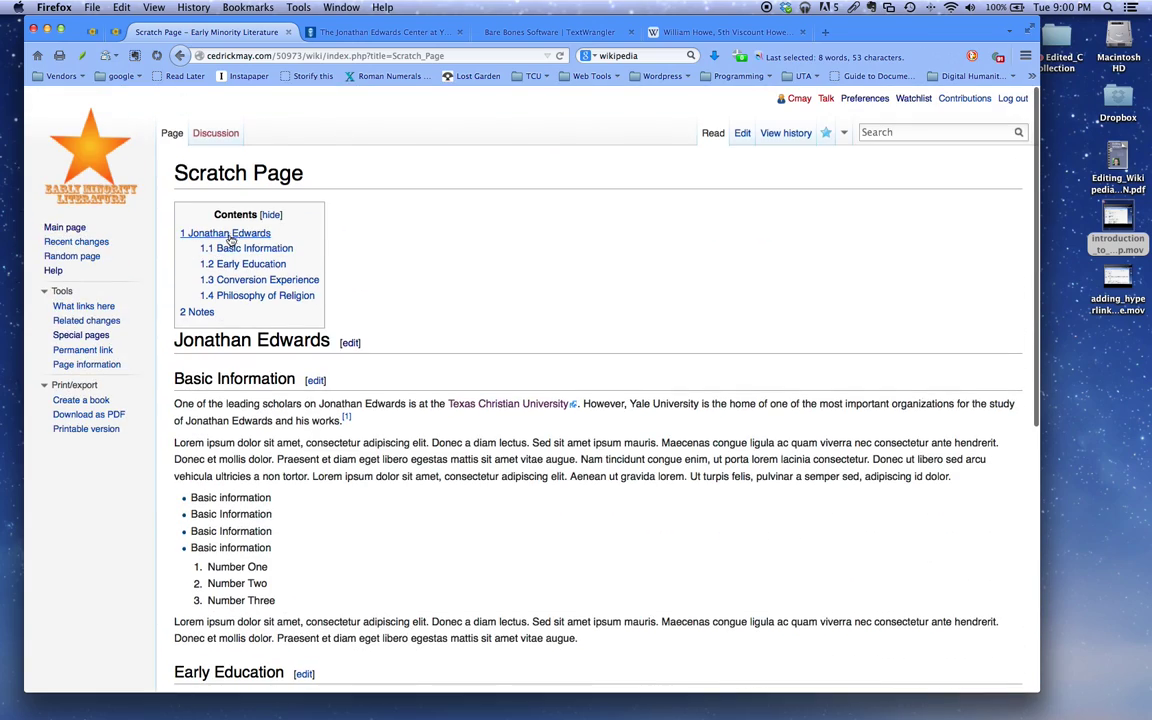
{"action": "left_click", "coordinate": [200, 313]}
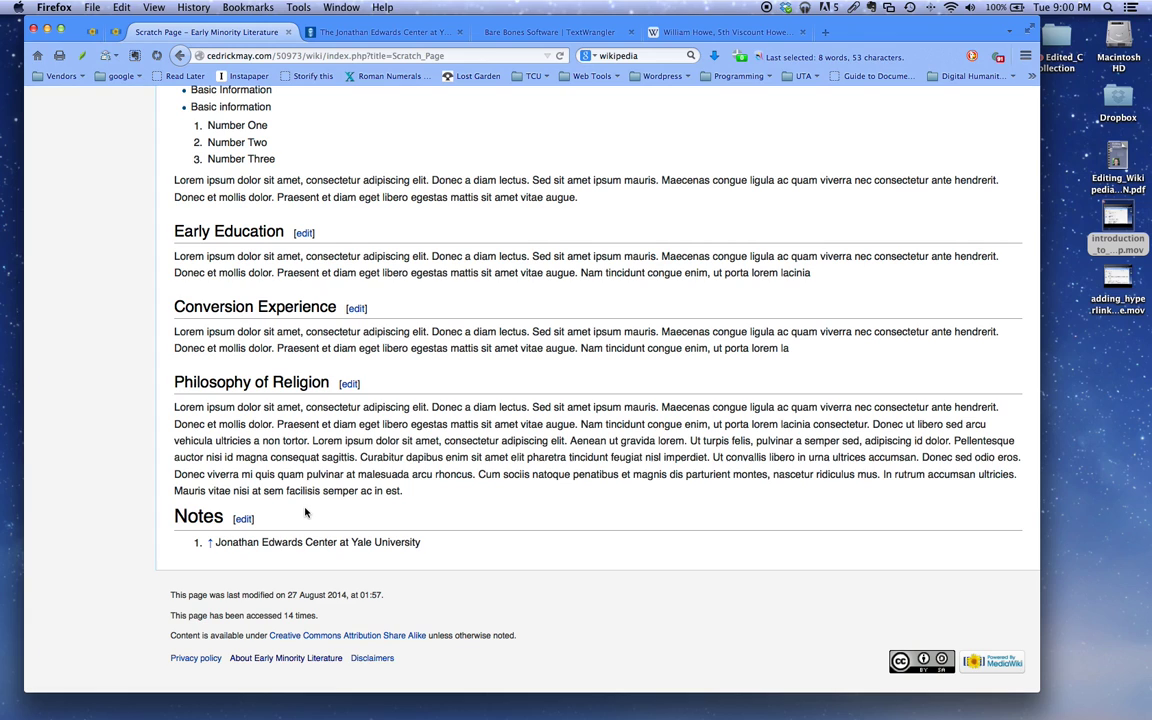
Step: Follow the footnote marker in Basic Information to its entry under Notes, and return to the start of the page
{"action": "scroll", "coordinate": [303, 450], "scroll_direction": "up", "scroll_amount": 10}
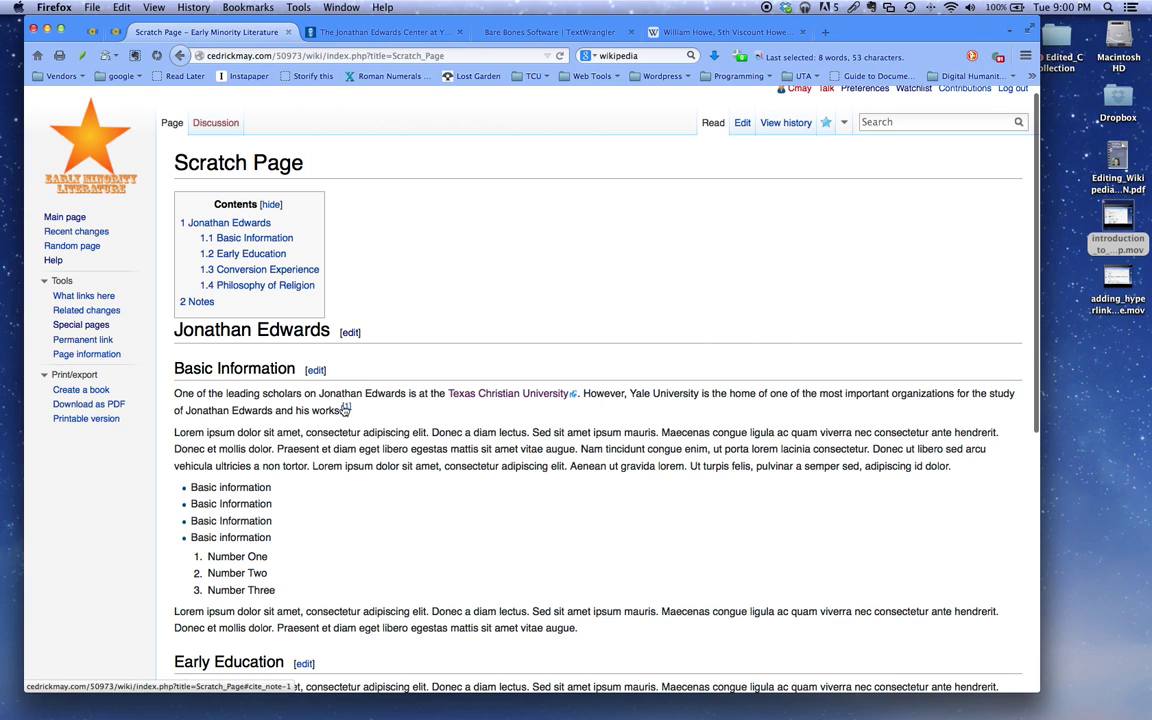
{"action": "left_click", "coordinate": [347, 419]}
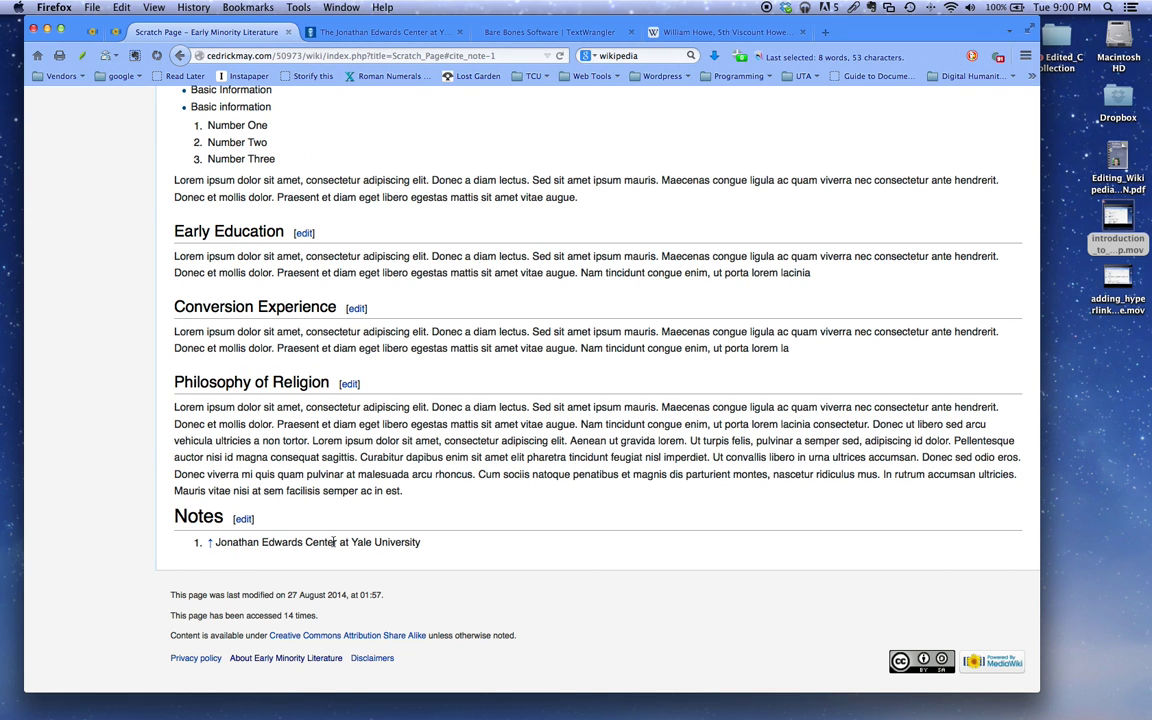
{"action": "key", "text": "Home"}
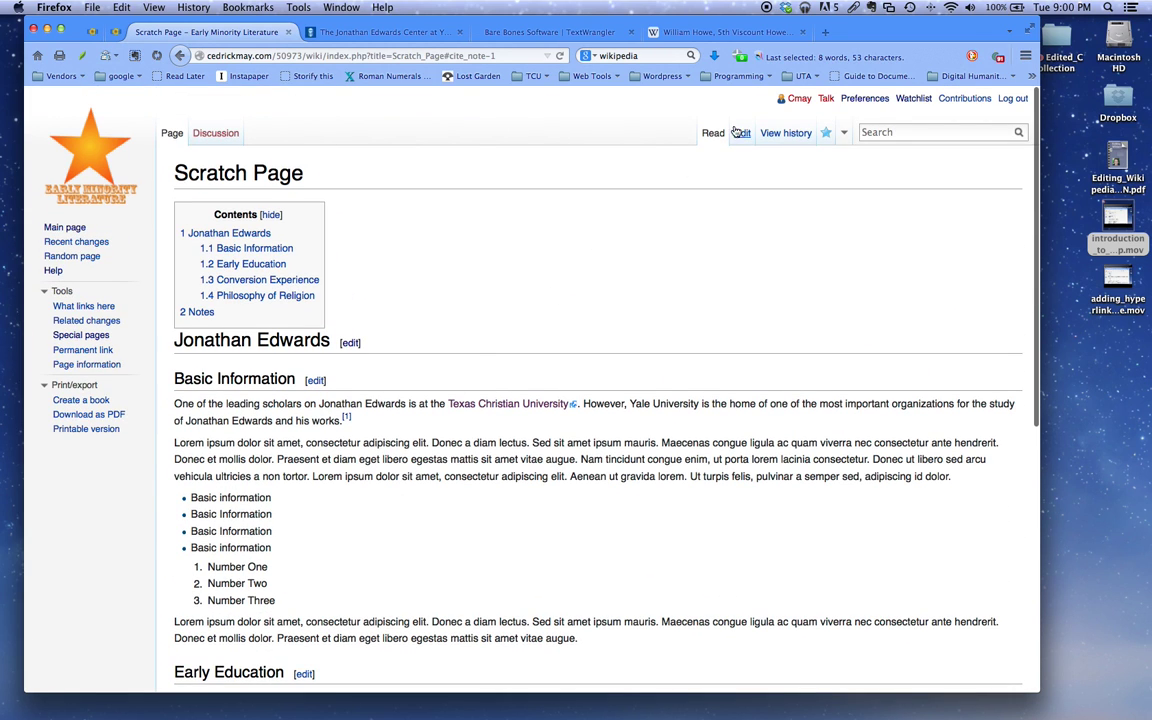
Step: Open the whole Scratch Page for editing and review the ref citation and the references tag under =Notes=
{"action": "key", "text": "super+r"}
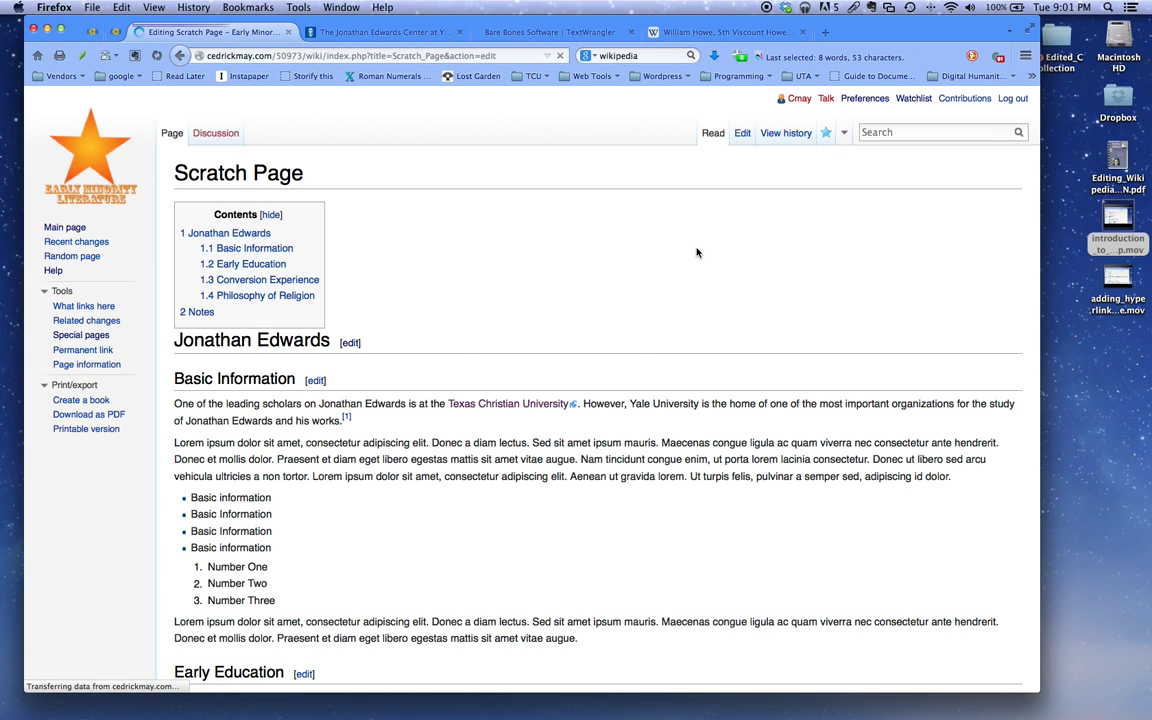
{"action": "scroll", "coordinate": [697, 247], "scroll_direction": "down", "scroll_amount": 2}
{"action": "scroll", "coordinate": [694, 247], "scroll_direction": "up", "scroll_amount": 2}
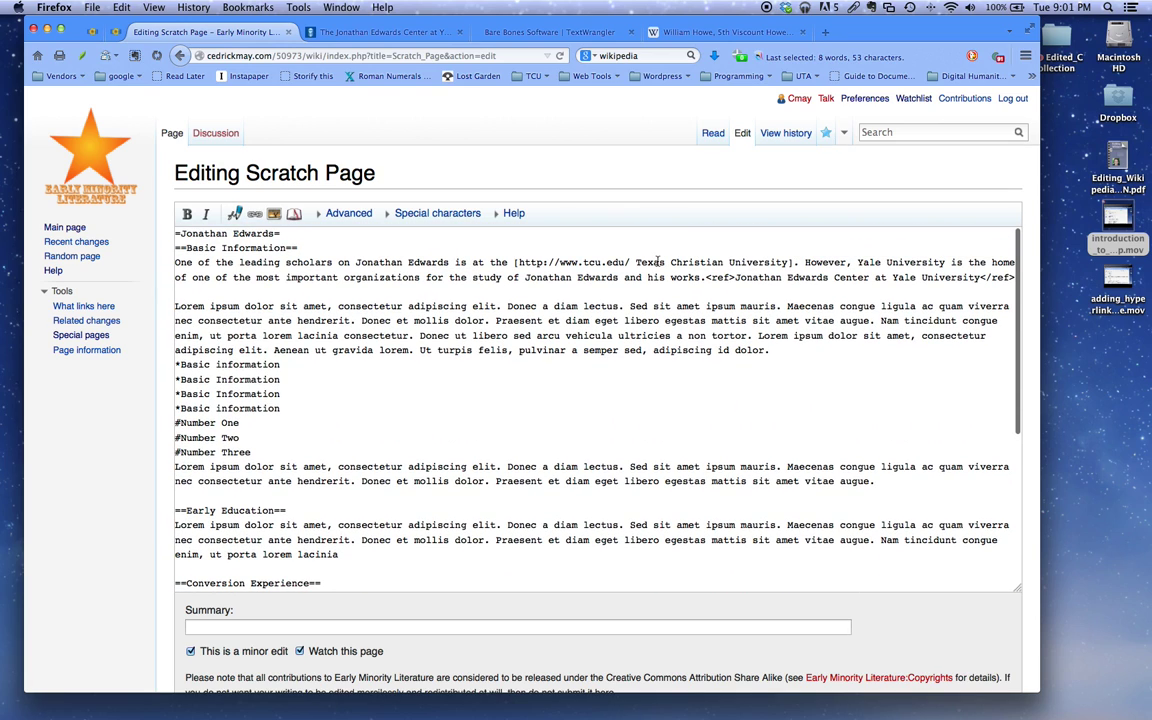
{"action": "scroll", "coordinate": [658, 262], "scroll_direction": "down", "scroll_amount": 5}
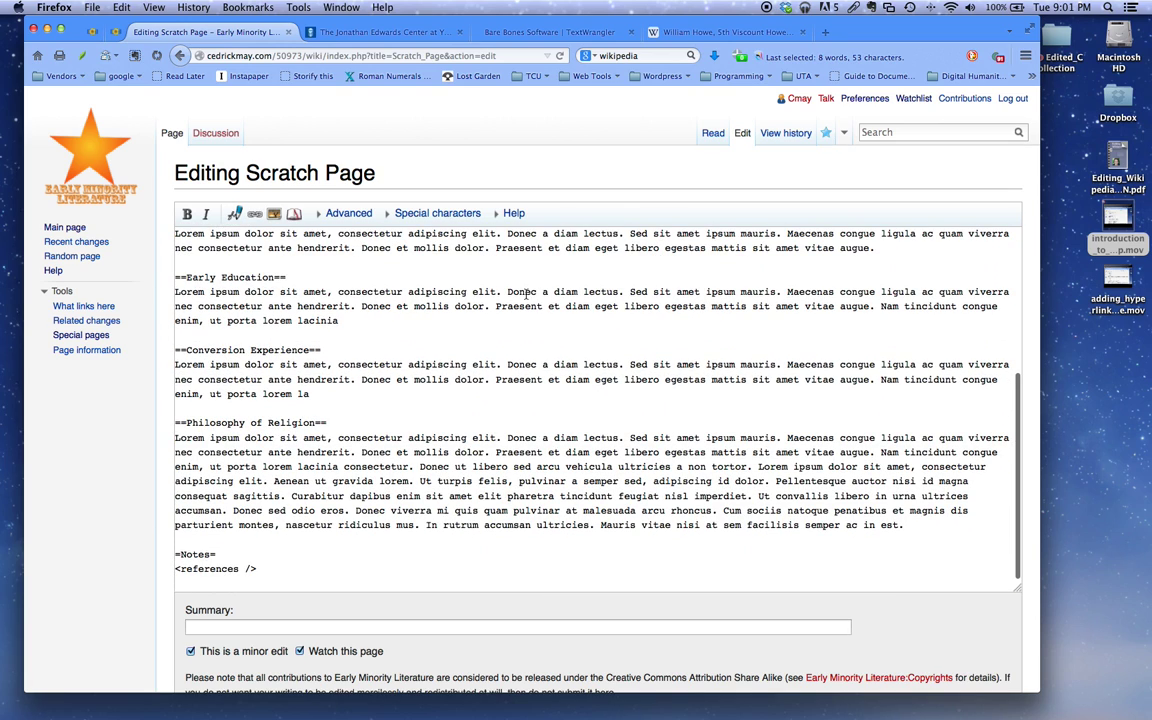
{"action": "scroll", "coordinate": [536, 287], "scroll_direction": "up", "scroll_amount": 5}
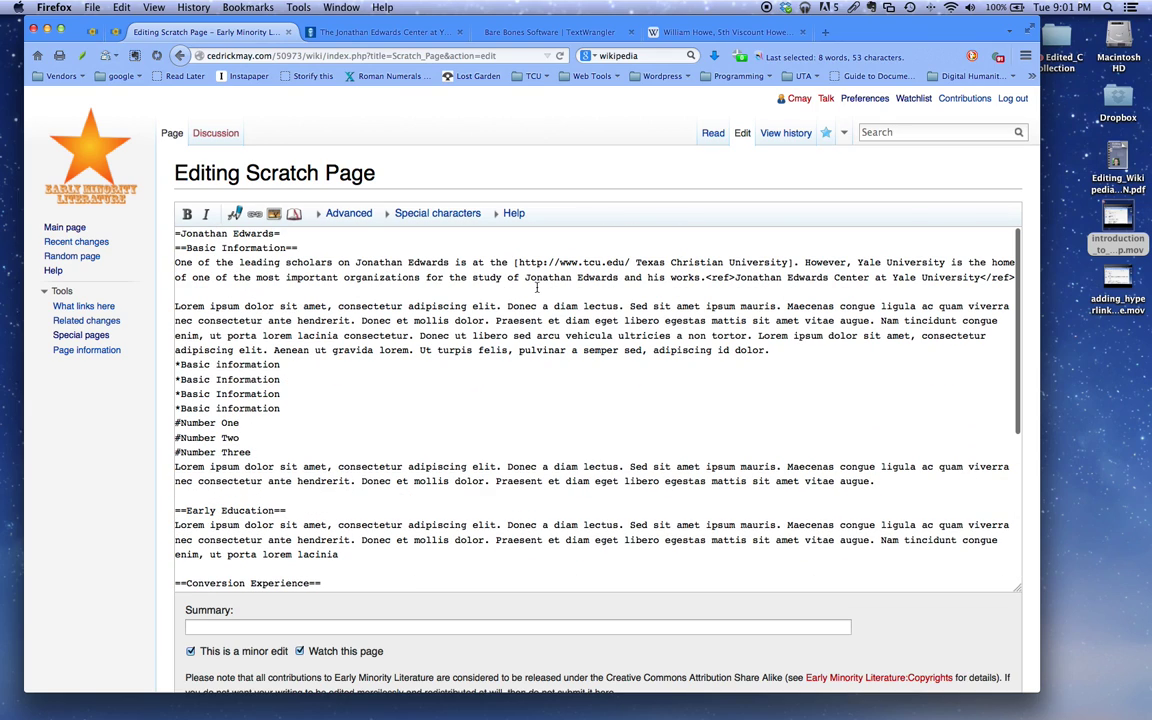
Step: Return to the reading view without editing and look over the article from its contents list down to Notes
{"action": "left_click", "coordinate": [712, 133]}
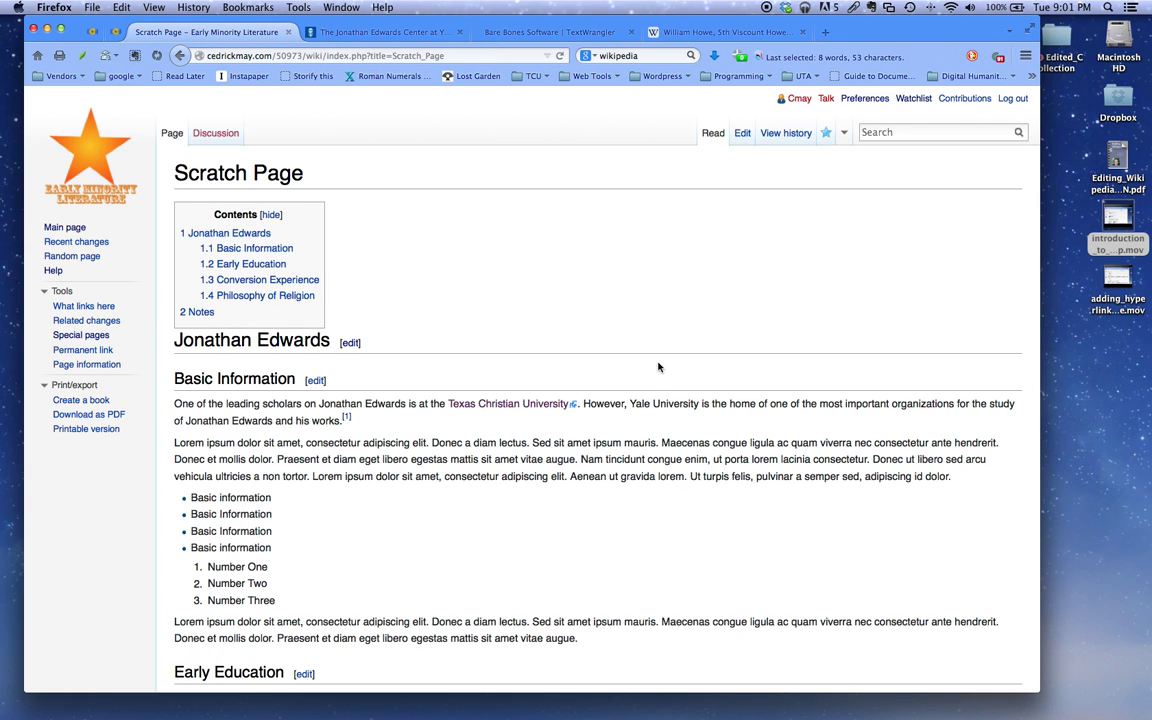
{"action": "scroll", "coordinate": [658, 367], "scroll_direction": "down", "scroll_amount": 3}
{"action": "scroll", "coordinate": [658, 367], "scroll_direction": "down", "scroll_amount": 5}
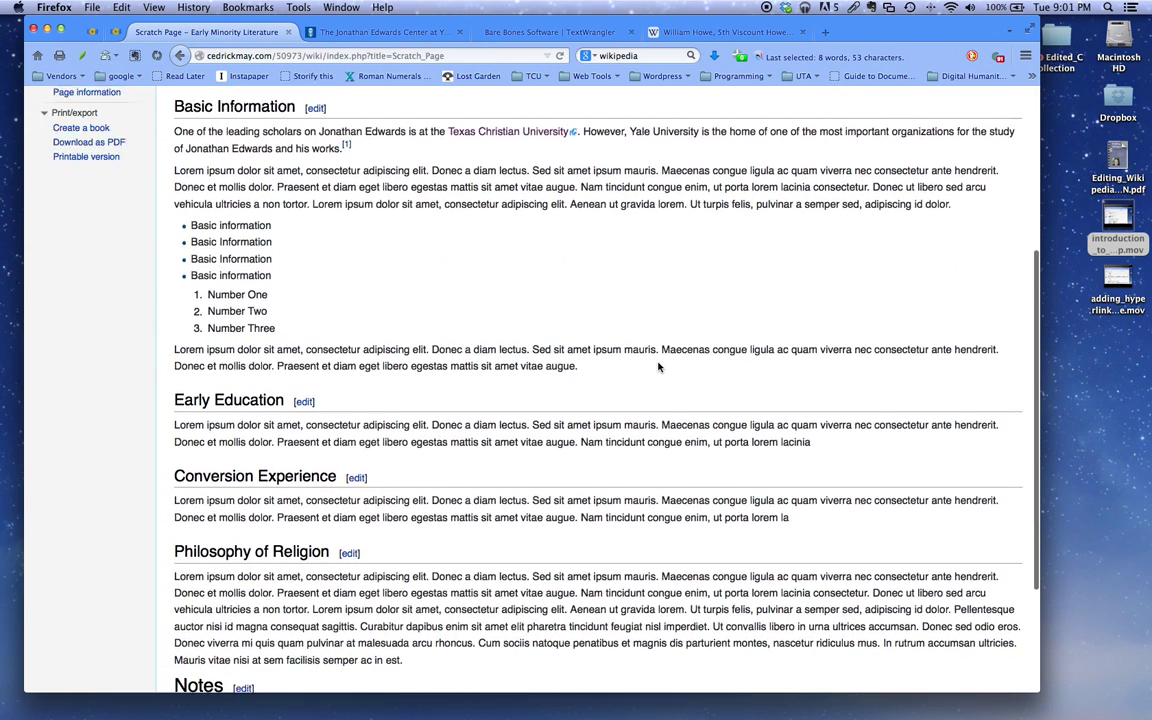
{"action": "scroll", "coordinate": [438, 490], "scroll_direction": "down", "scroll_amount": 3}
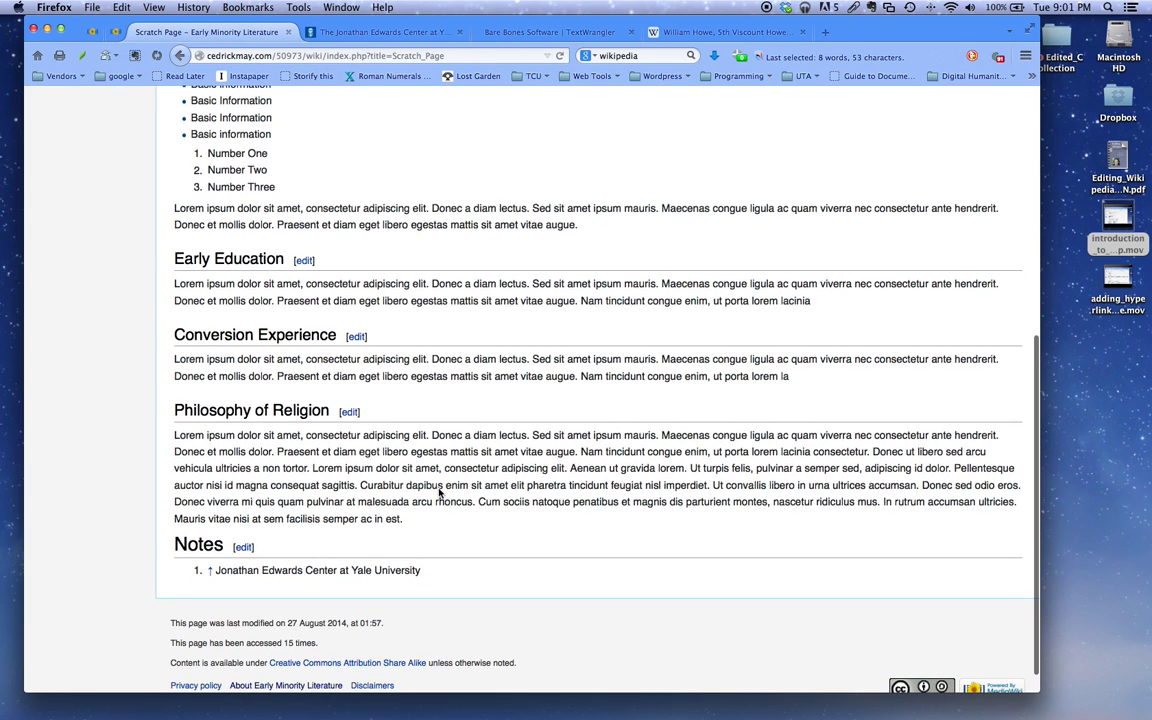
{"action": "scroll", "coordinate": [439, 488], "scroll_direction": "up", "scroll_amount": 10}
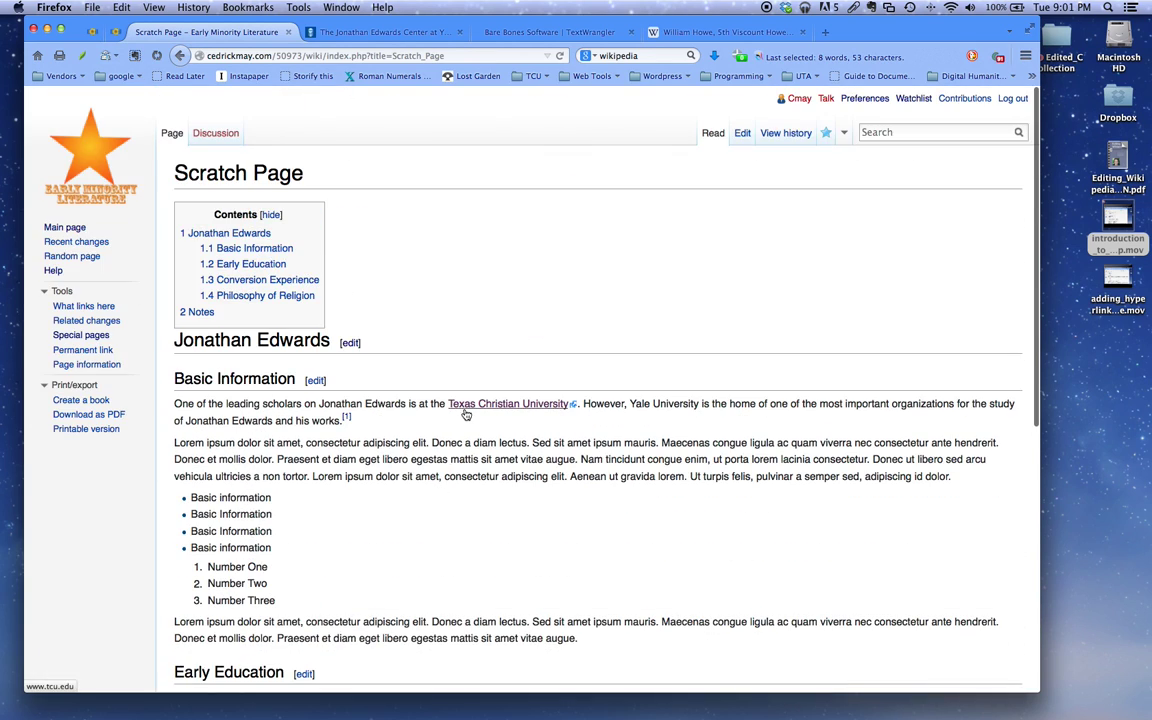